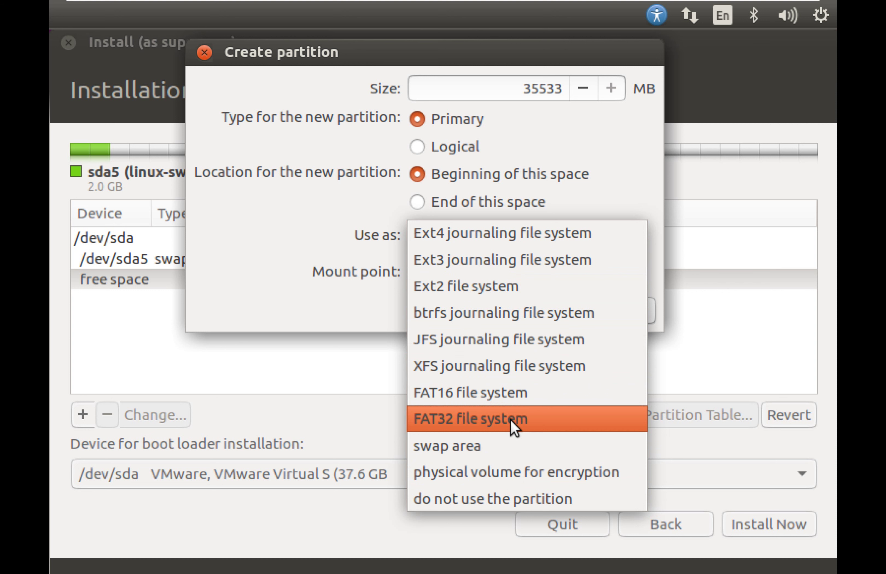
Make the free space an ext4 partition mounted at /.
left_click(516, 239)
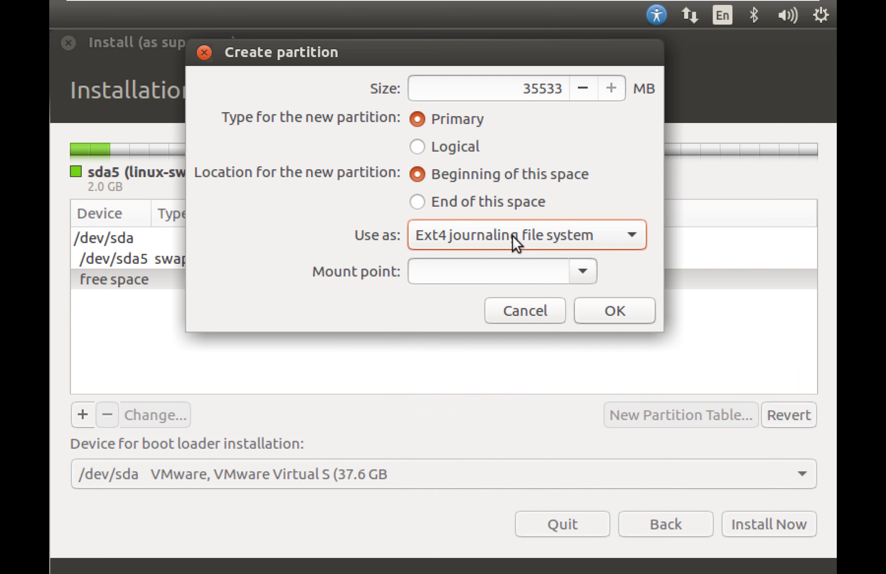
left_click(584, 272)
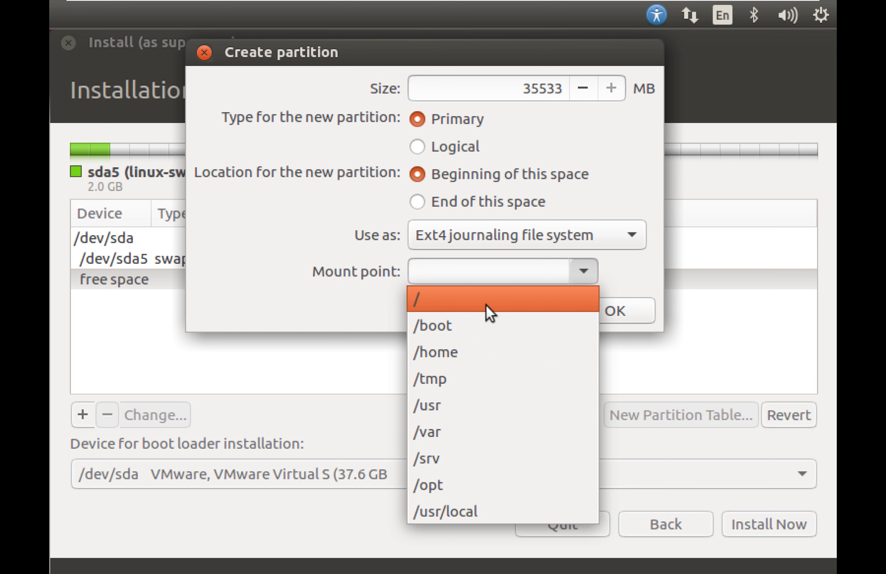
left_click(487, 306)
left_click(603, 313)
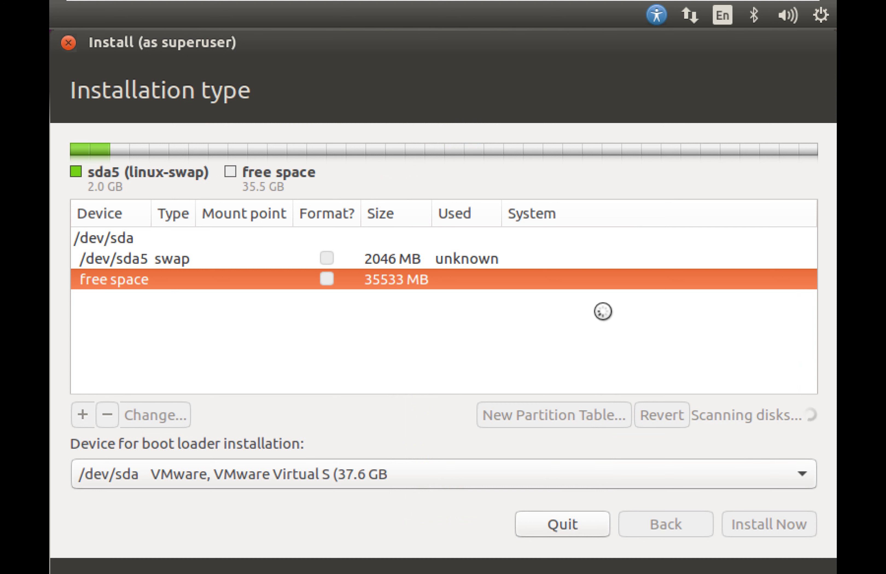
Review the sda2 root and sda5 swap partitions, then choose Install Now.
left_click(450, 279)
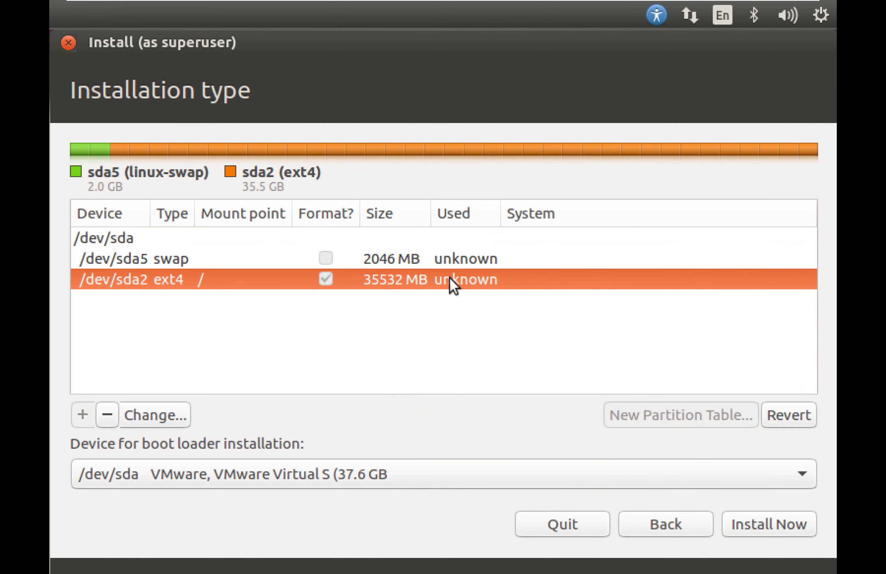
left_click(430, 257)
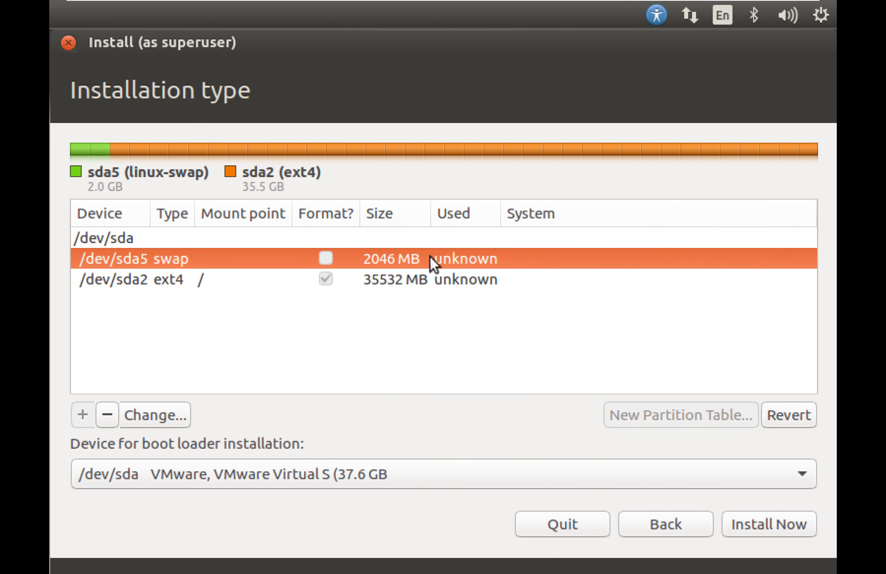
left_click(451, 280)
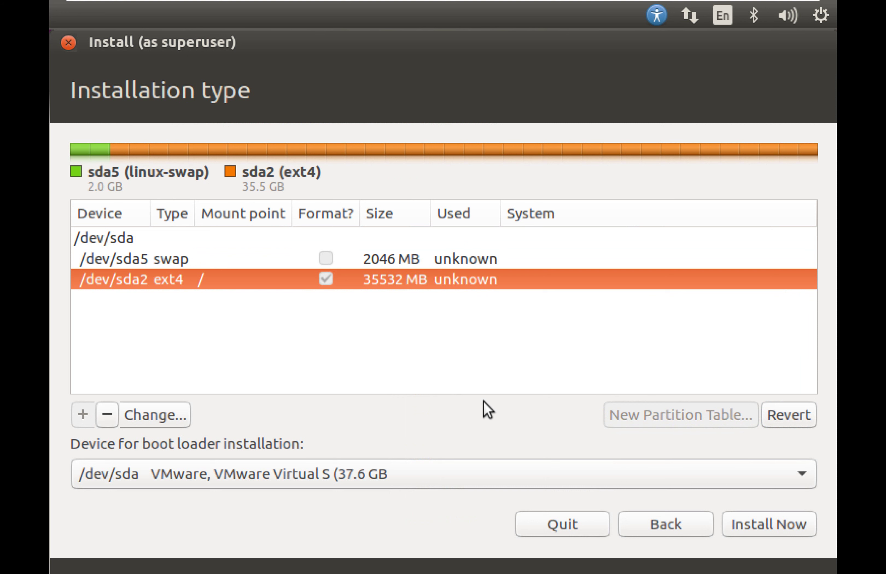
left_click(427, 266)
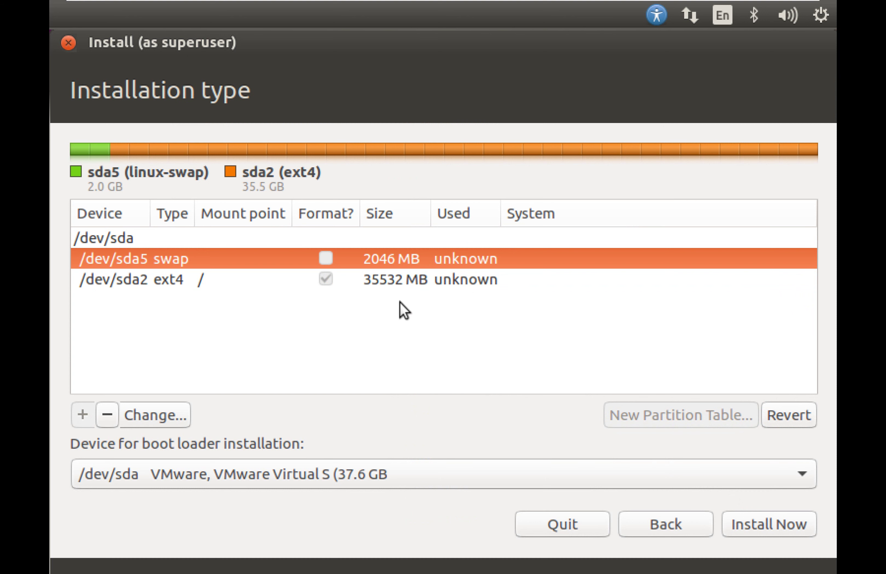
left_click(394, 285)
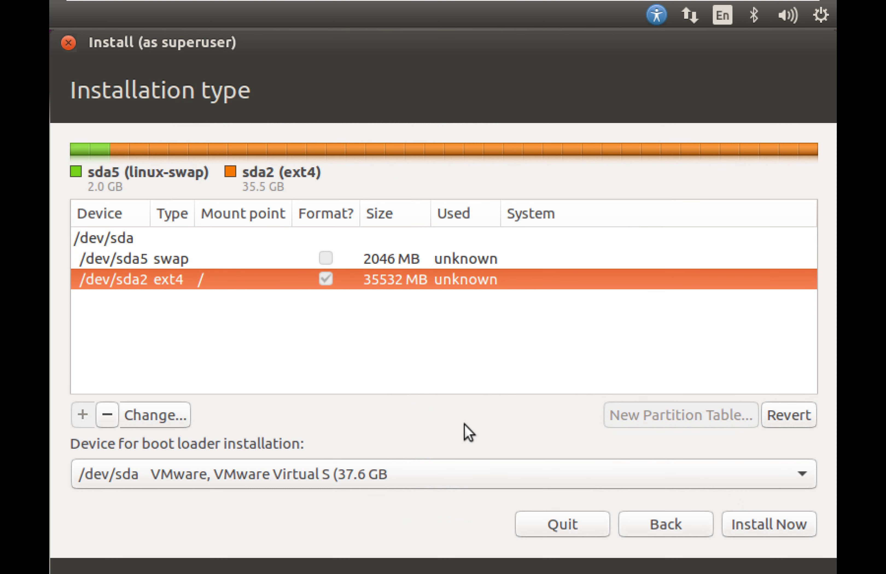
left_click(767, 529)
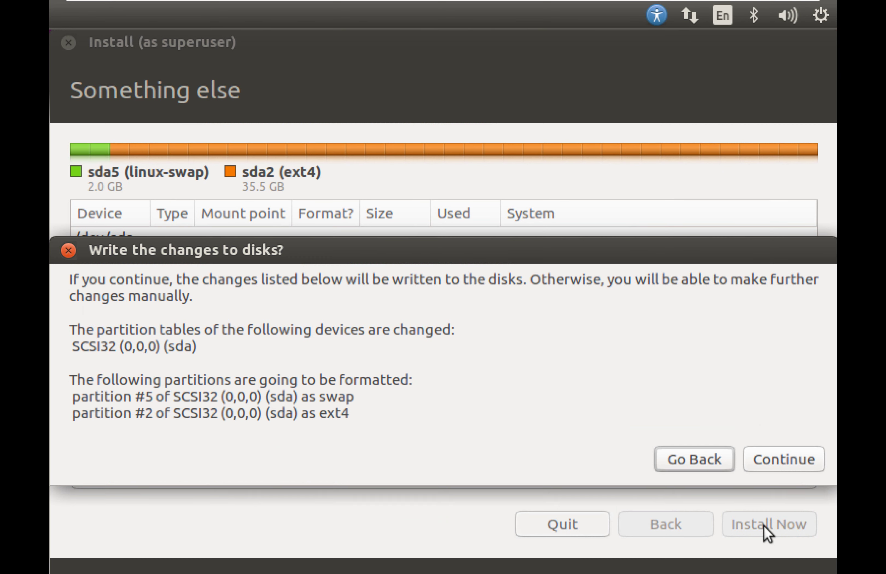
Accept writing the disk changes and set the location to Kathmandu.
left_click(783, 458)
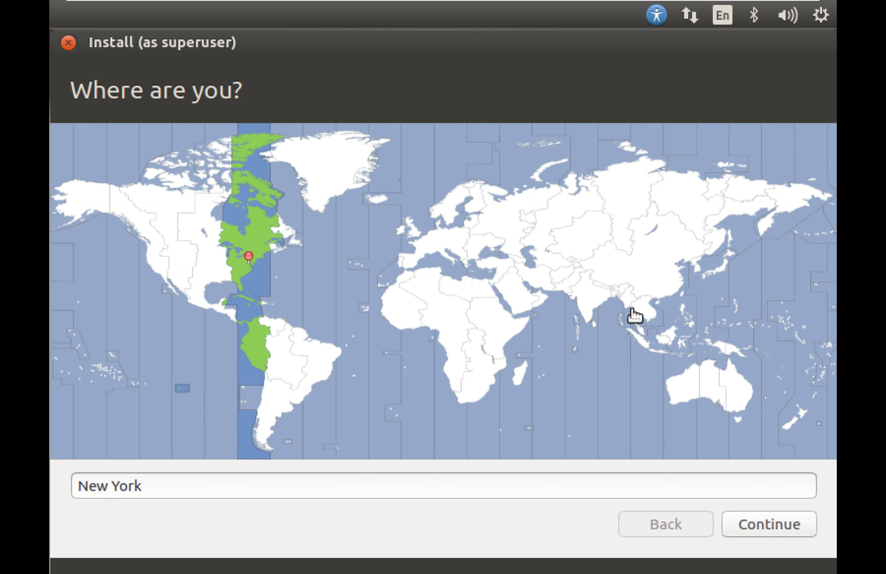
left_click(602, 286)
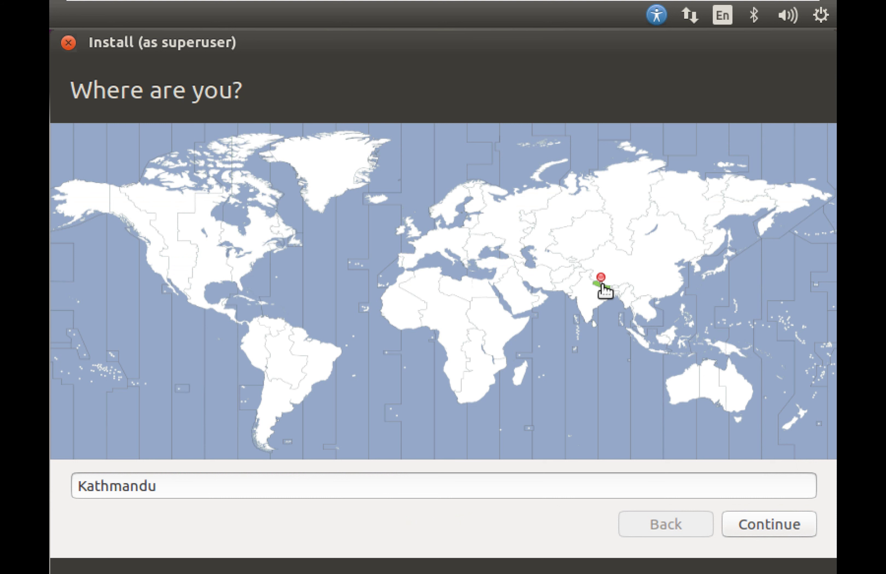
left_click(761, 525)
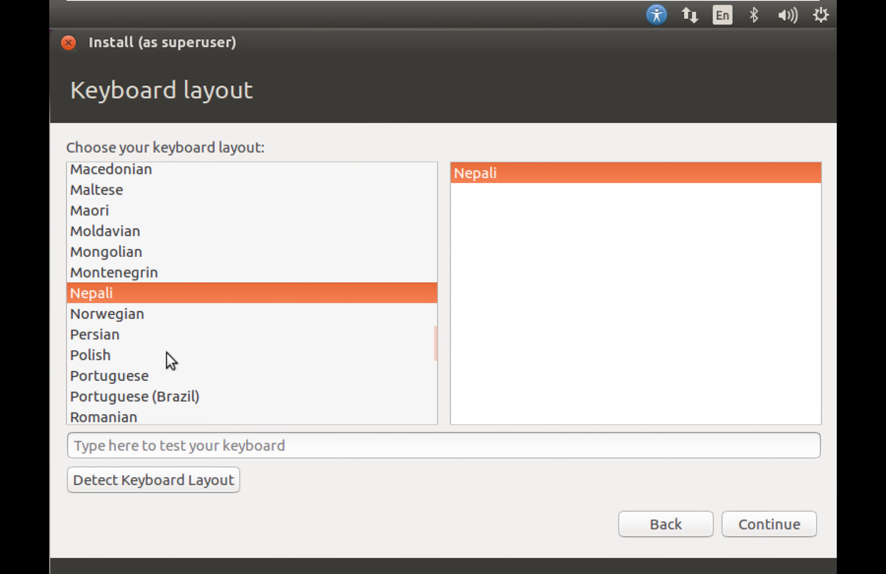
Choose English (US) as the keyboard layout instead of Nepali.
scroll(167, 353, "down", 2)
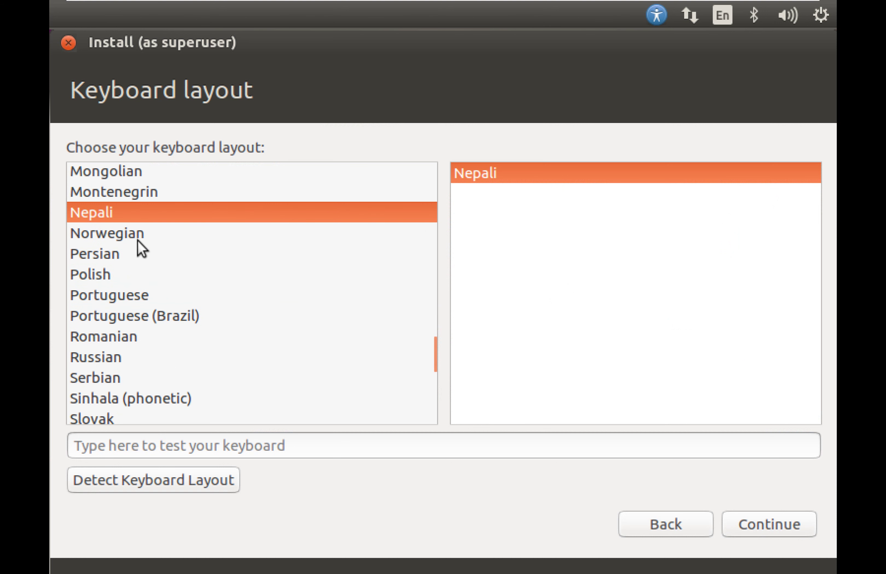
scroll(137, 241, "up", 2)
scroll(137, 241, "up", 1)
scroll(137, 240, "down", 10)
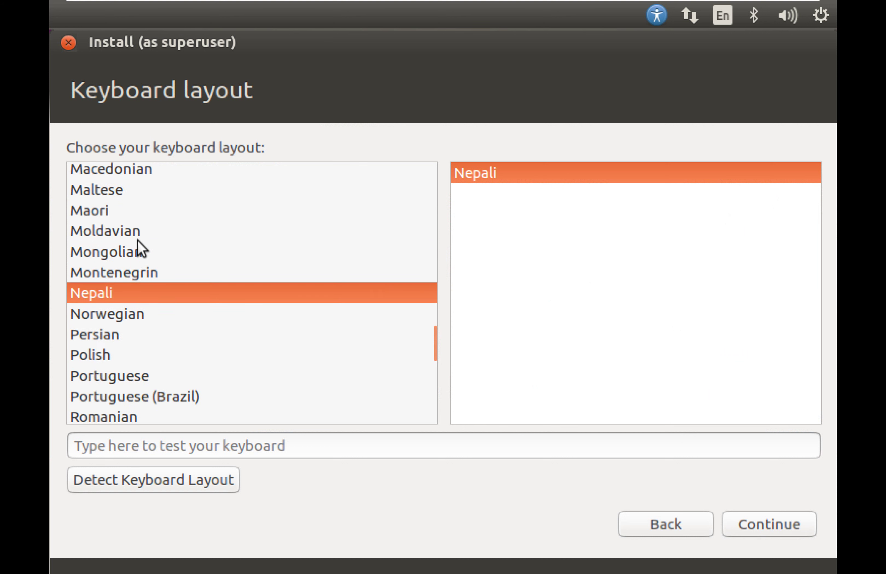
scroll(137, 243, "down", 2)
scroll(137, 243, "up", 11)
scroll(137, 242, "up", 18)
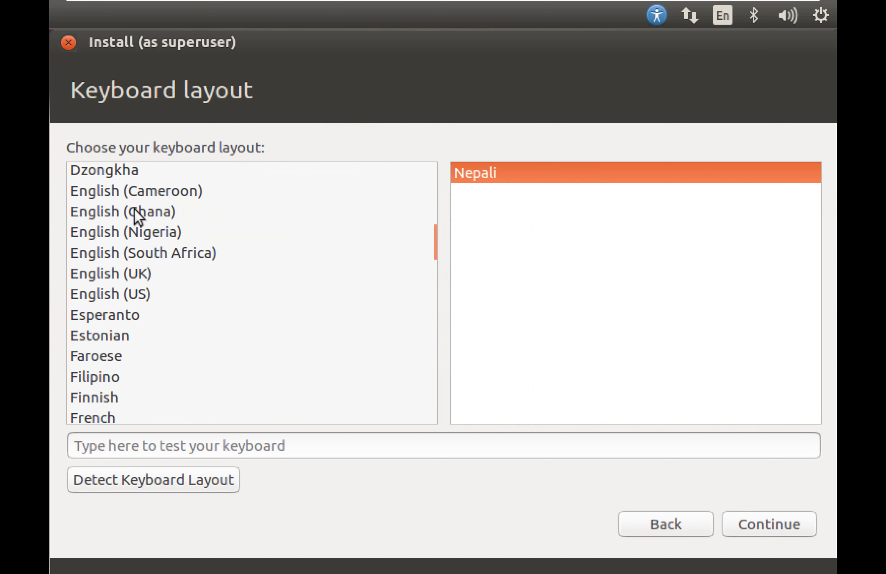
left_click(143, 253)
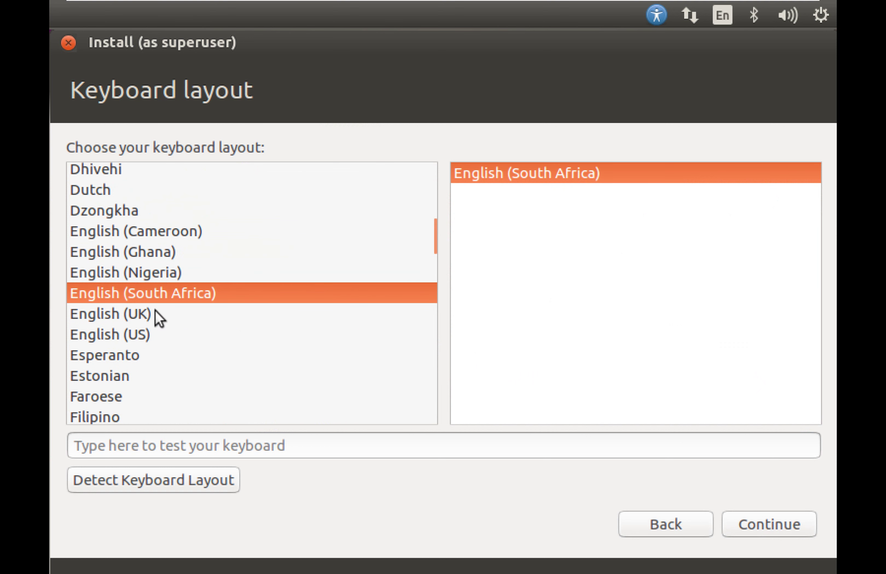
left_click(143, 337)
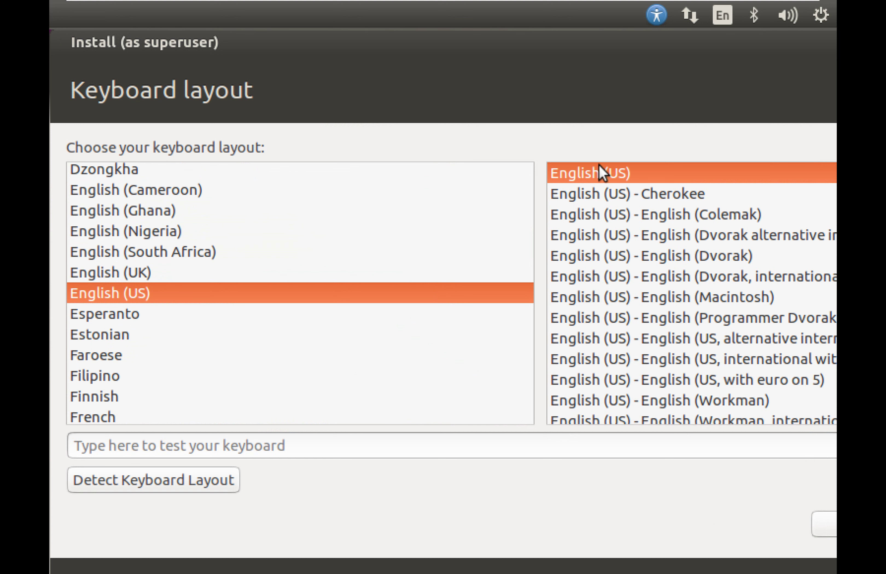
Select the plain English (US) variant from the variant list.
left_click(652, 199)
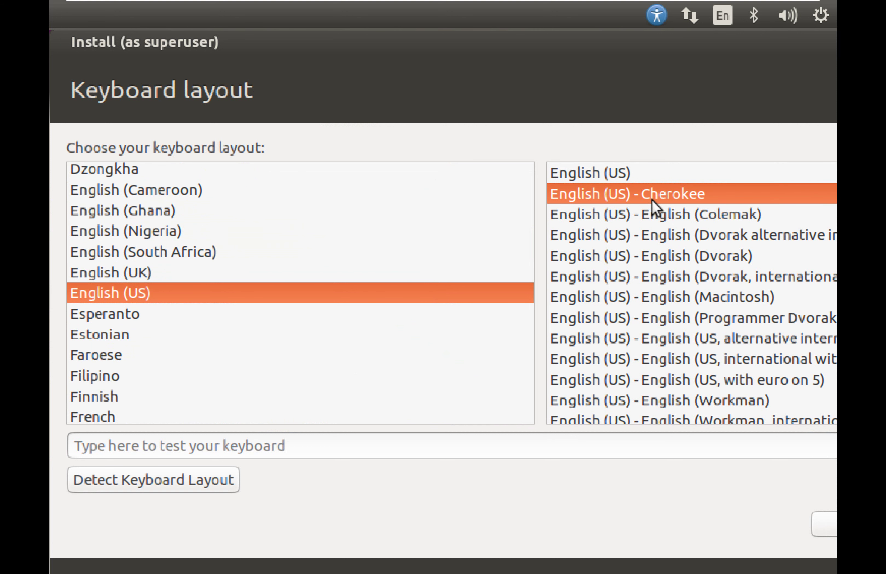
key("Down")
key("Down")
key("Down")
key("Down")
key("End")
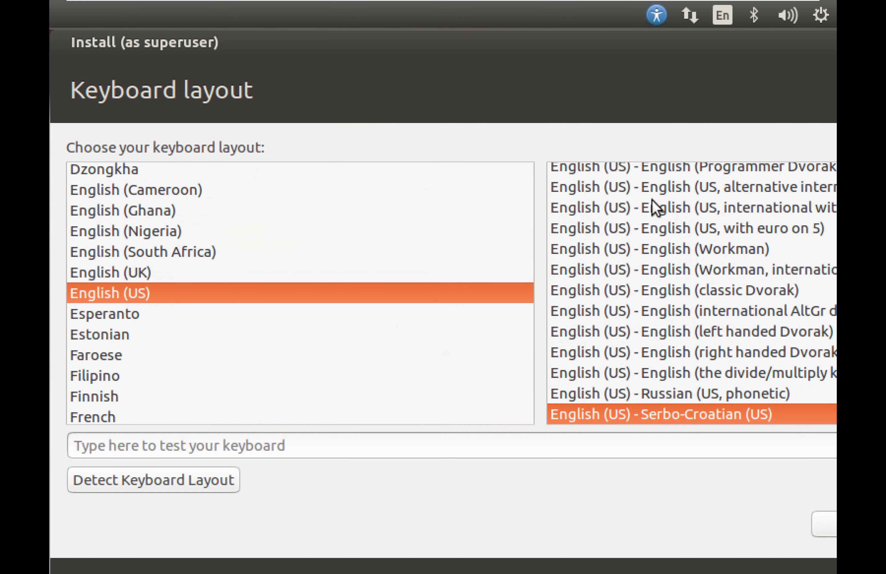
key("Up")
key("Down")
key("Home")
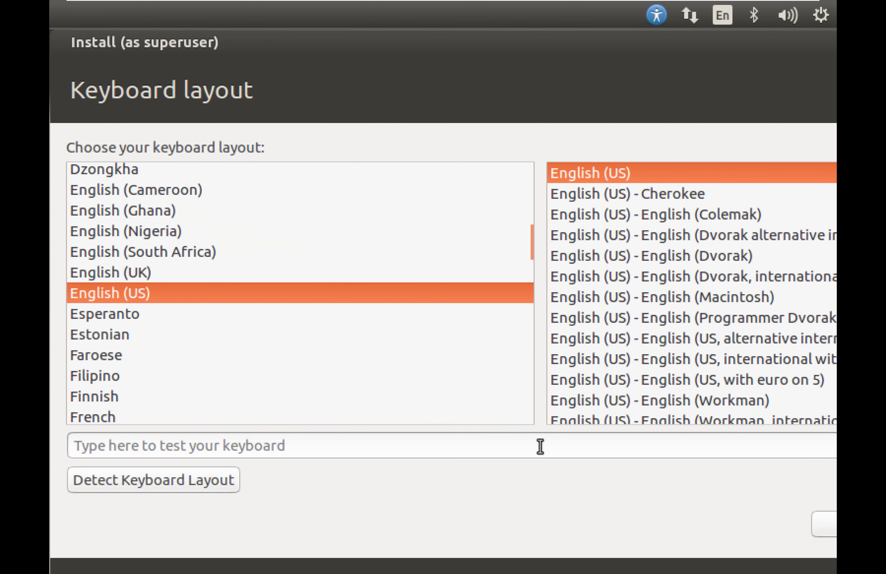
Stretch the guest display to fill the window.
mouse_move(174, 4)
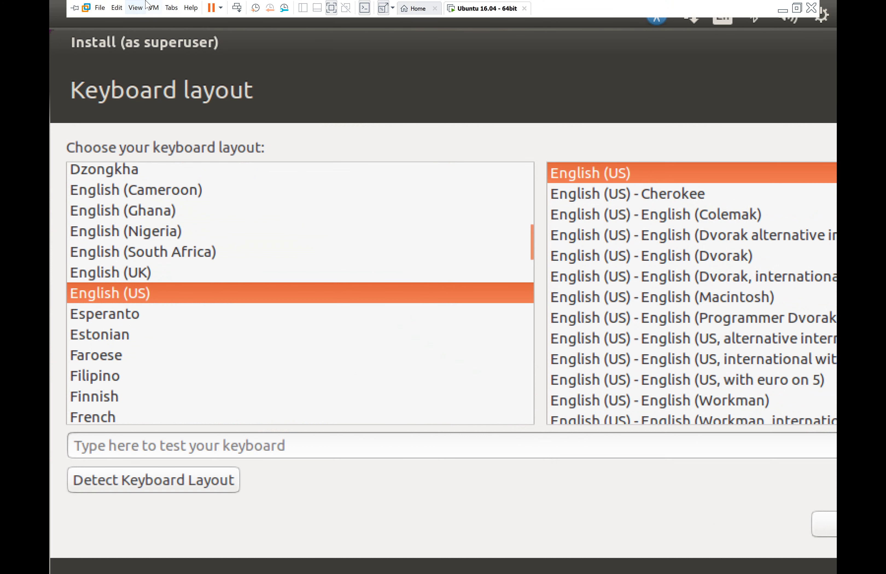
left_click(135, 8)
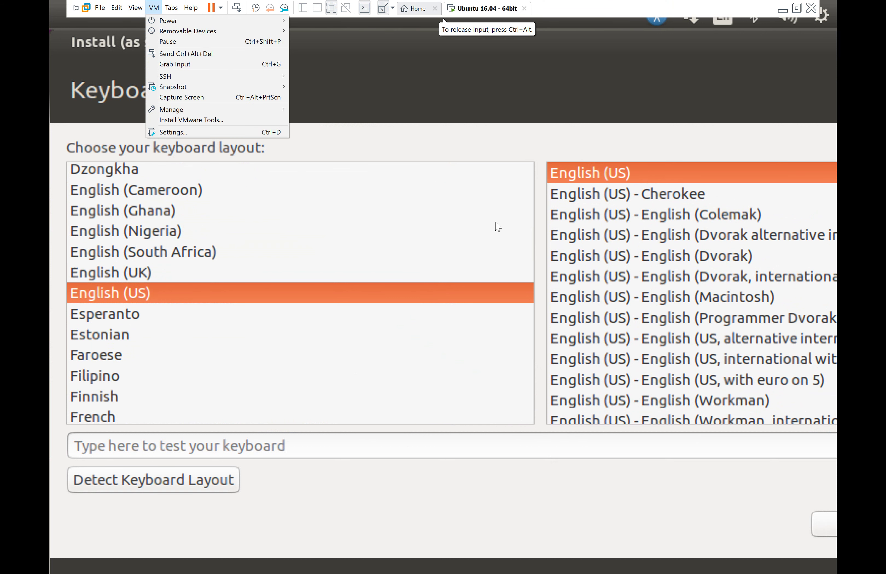
left_click(734, 507)
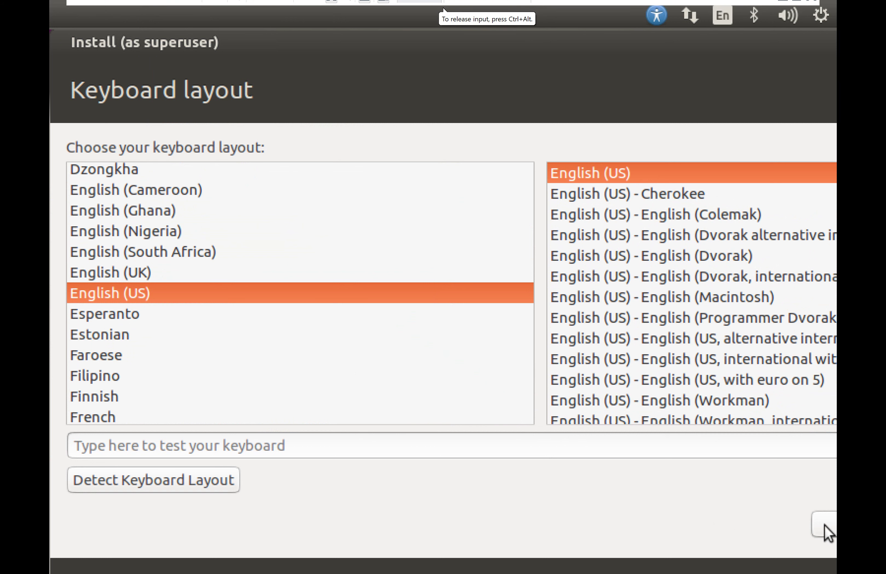
mouse_move(340, 6)
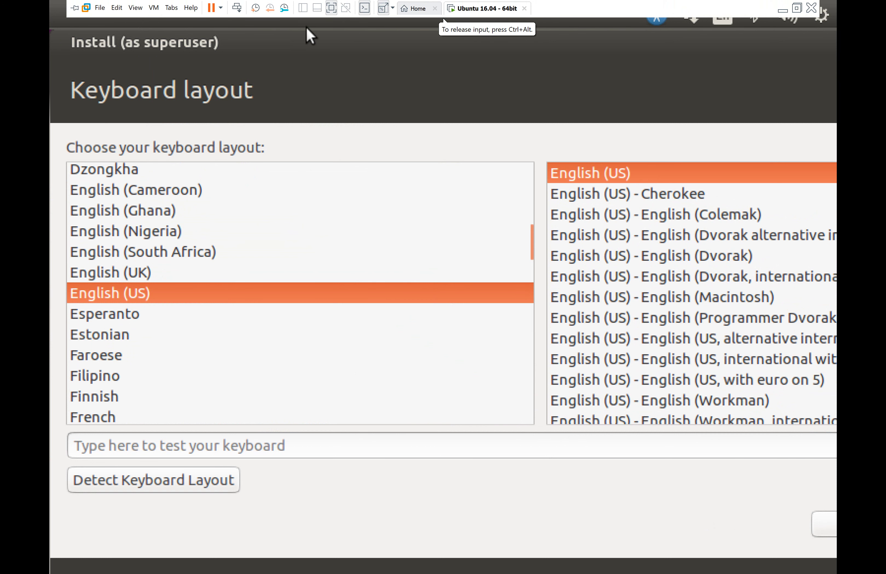
left_click(141, 12)
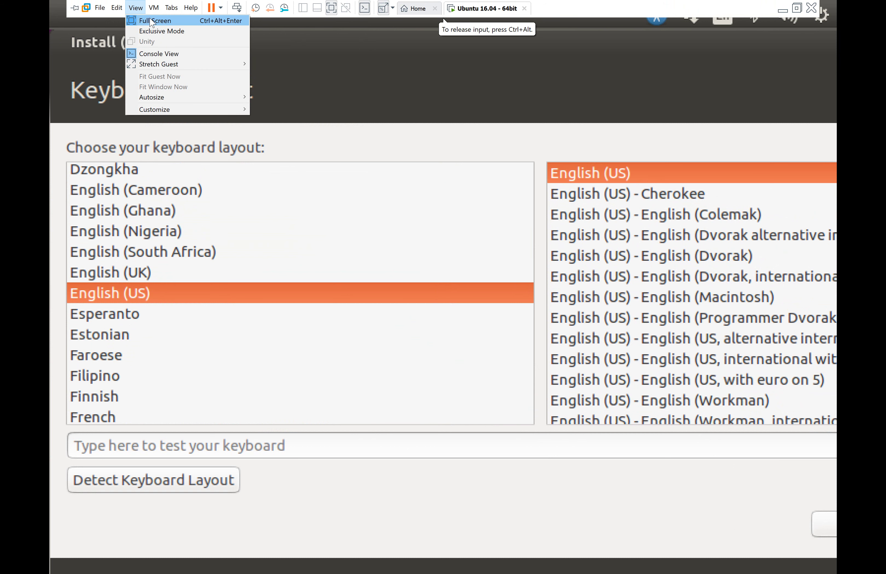
mouse_move(182, 64)
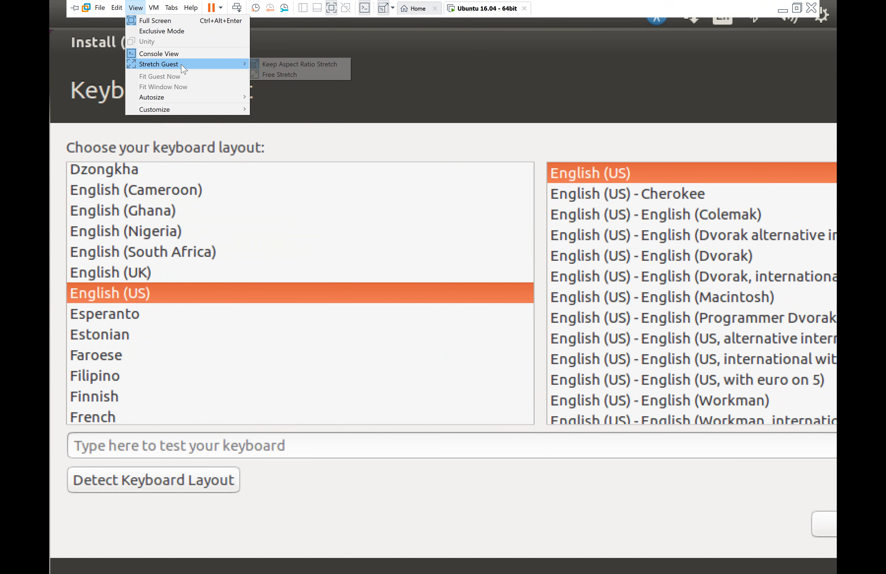
left_click(263, 75)
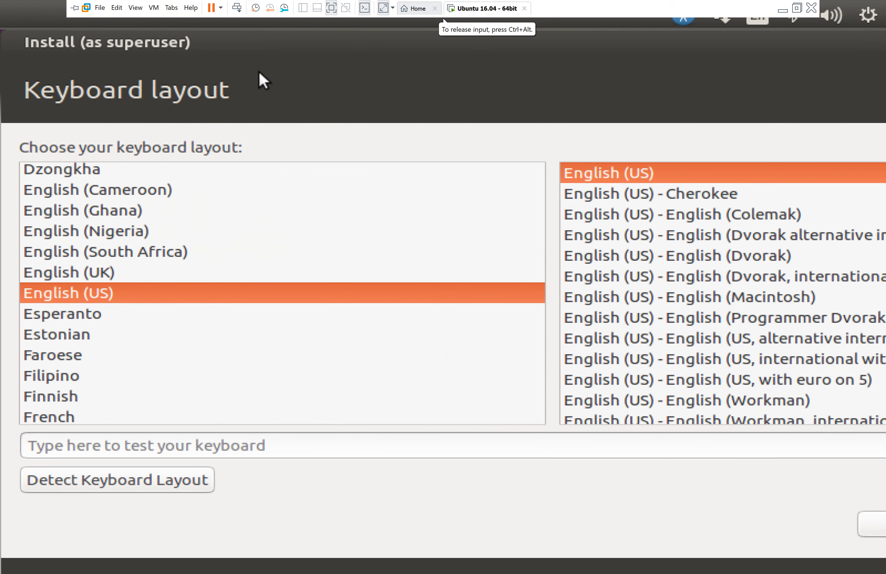
Switch the VM to its console view.
left_click(154, 7)
mouse_move(138, 8)
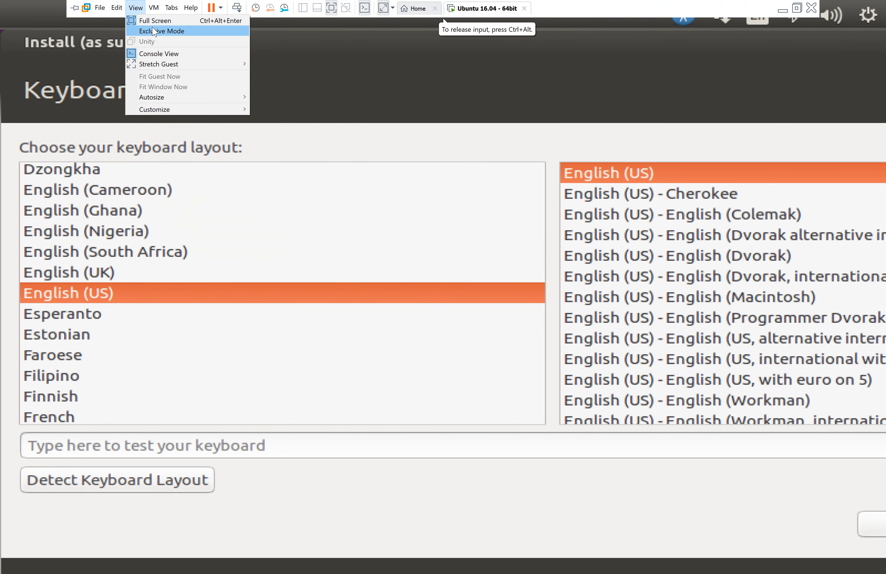
left_click(161, 53)
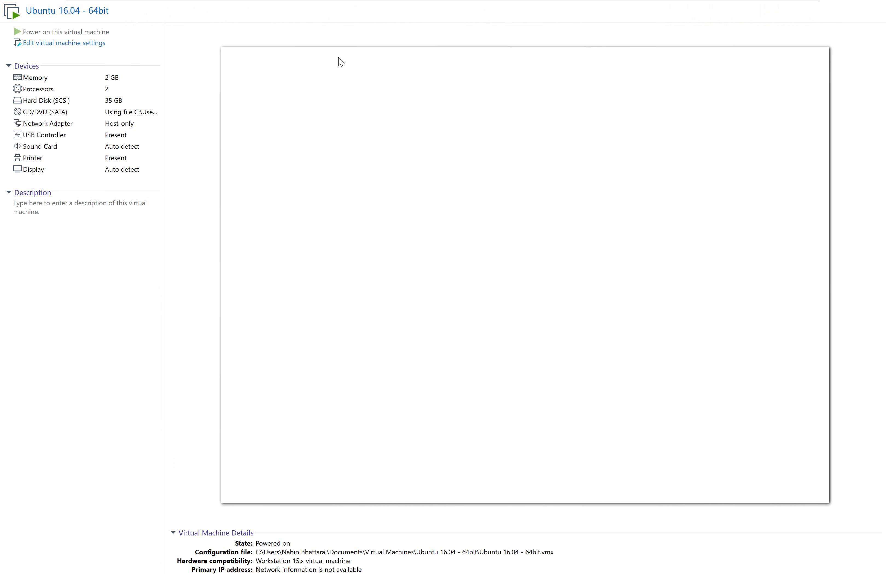
Run the Ubuntu VM in Exclusive Mode, confirming the prompt.
mouse_move(324, 3)
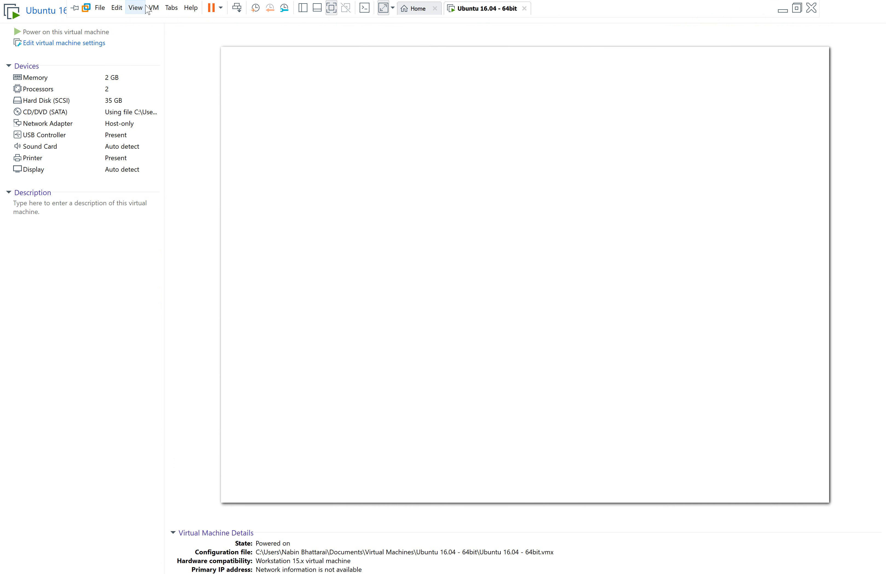
left_click(154, 8)
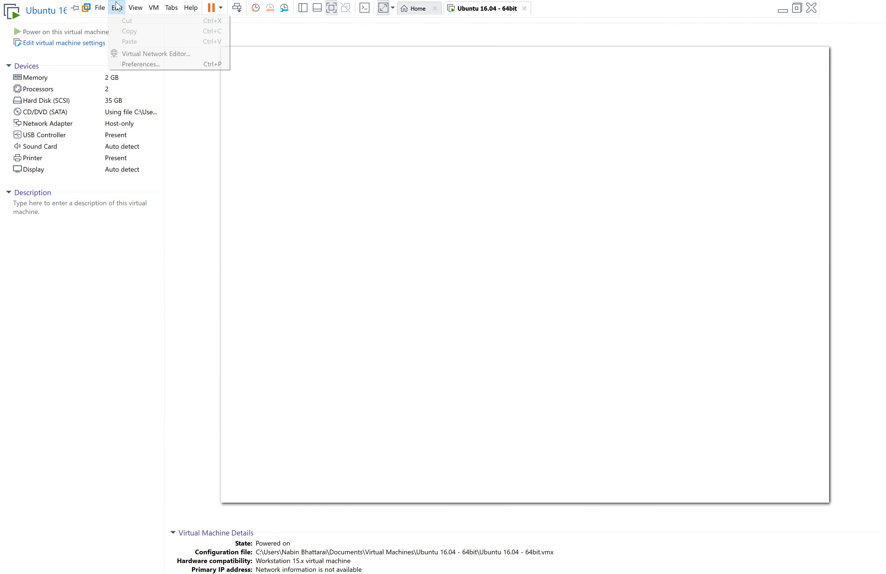
mouse_move(136, 8)
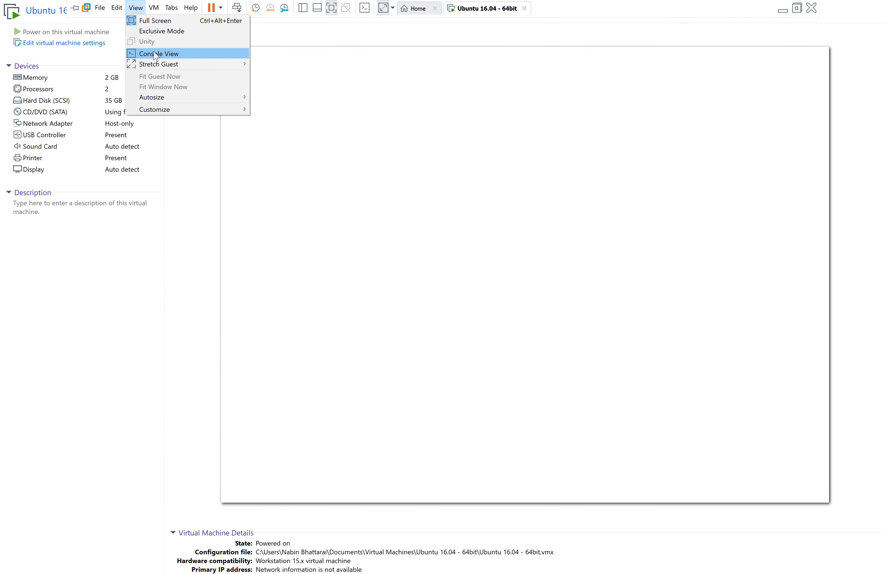
left_click(161, 32)
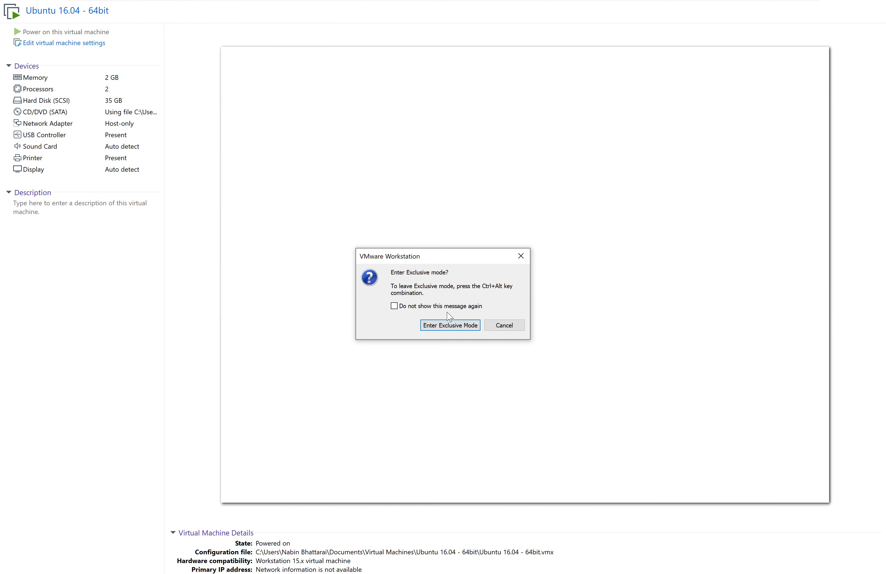
left_click(458, 327)
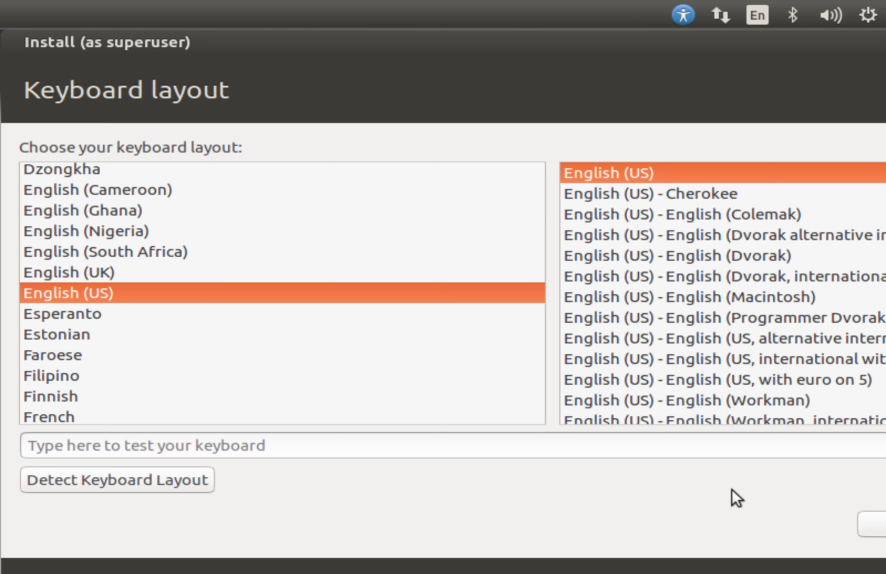
Continue past the Keyboard layout page to the Where are you? page.
left_click(870, 524)
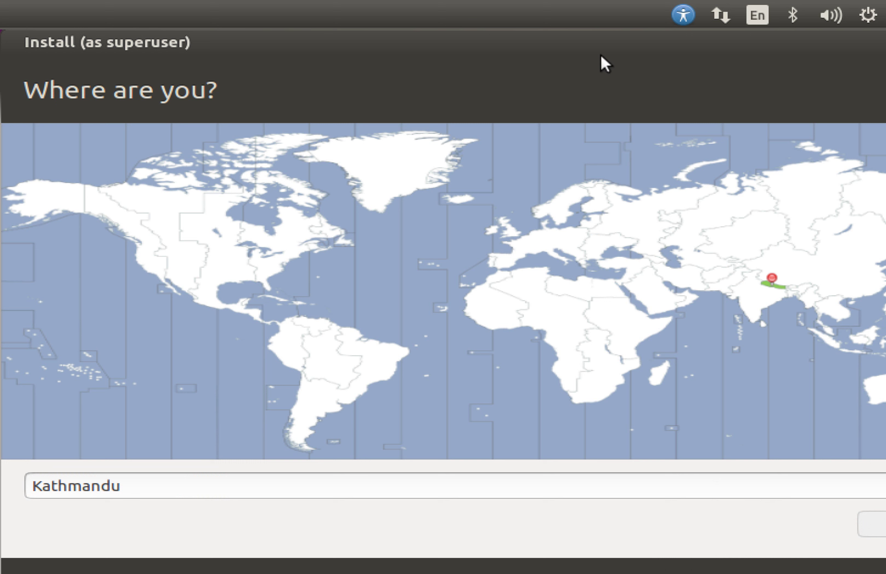
left_click(864, 21)
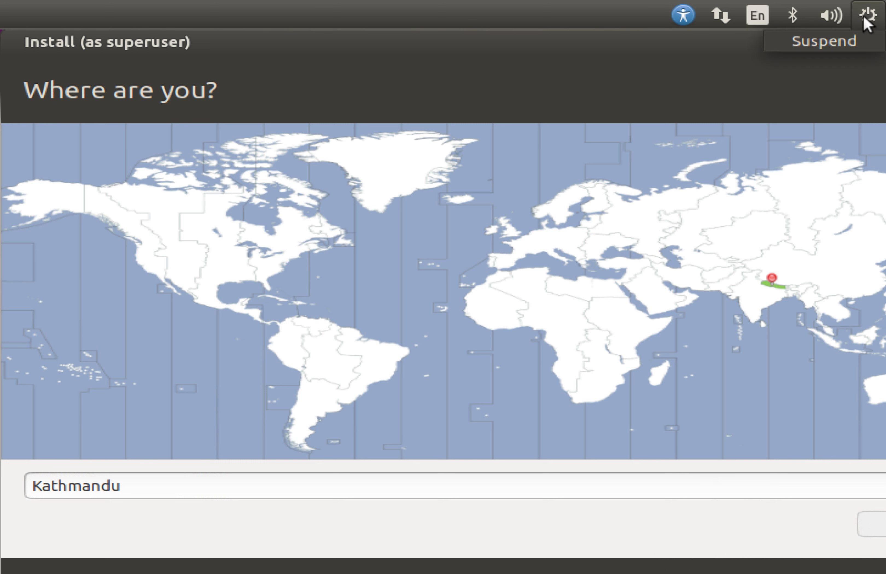
left_click(864, 21)
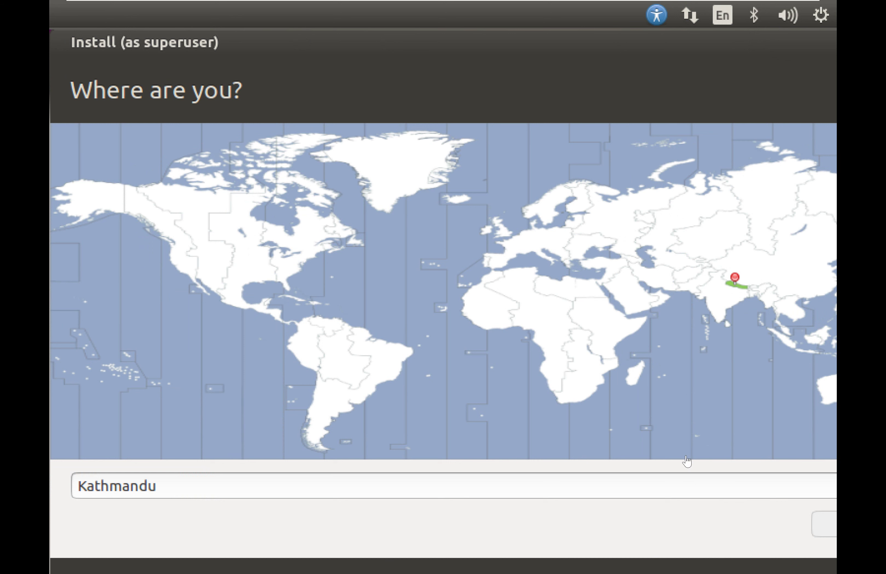
Apply Free Stretch to the guest display.
mouse_move(306, 3)
mouse_move(270, 1)
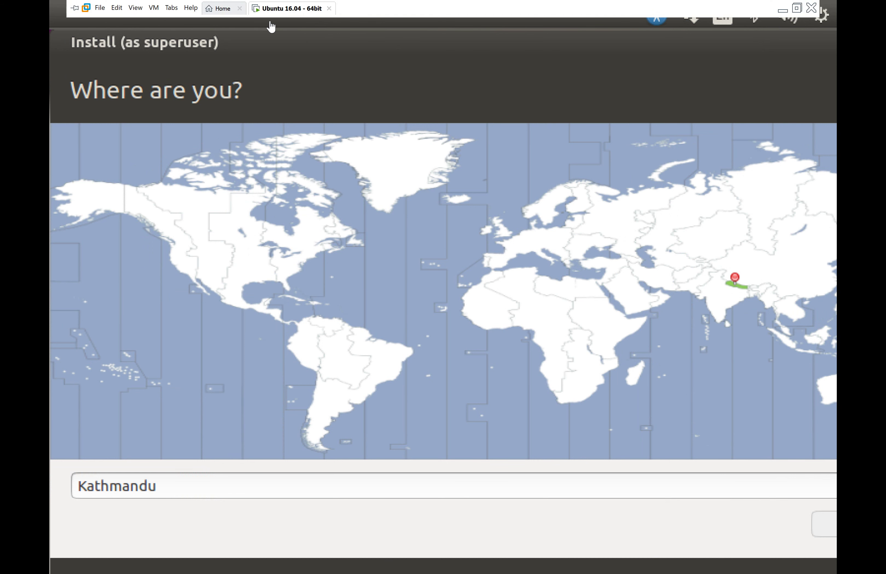
left_click(134, 10)
left_click(133, 9)
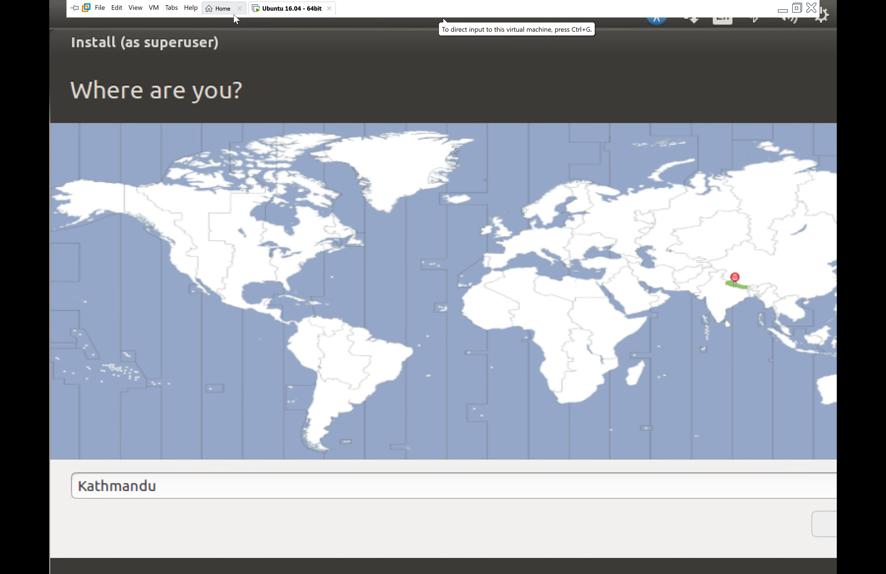
left_click(136, 9)
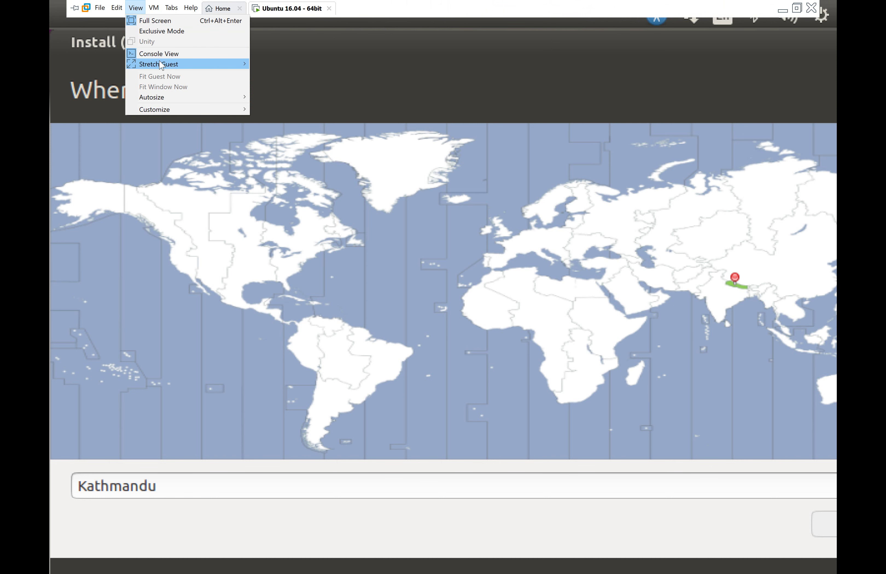
mouse_move(163, 64)
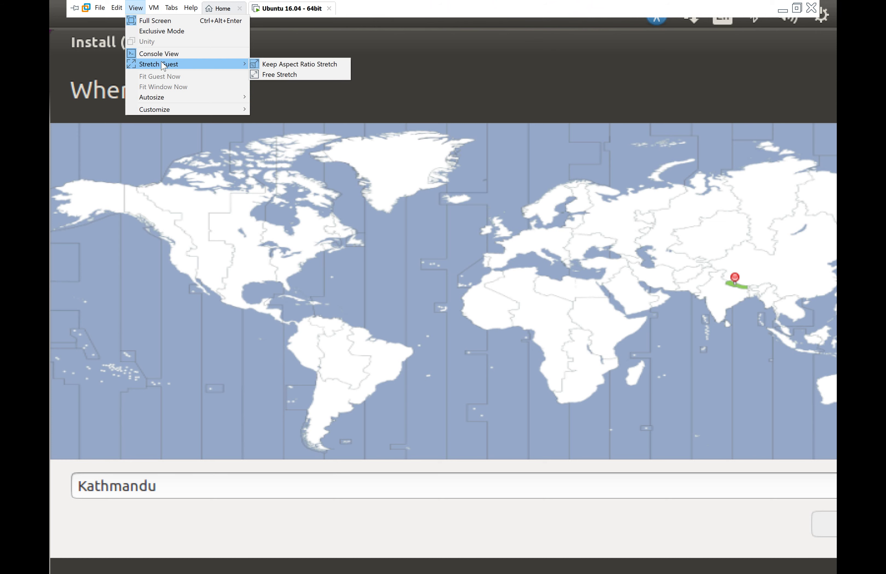
left_click(257, 75)
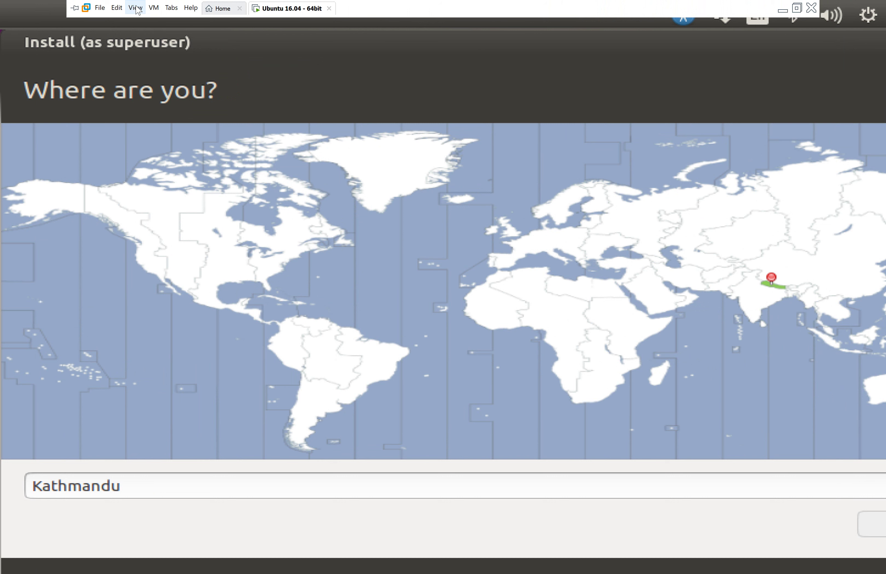
Browse the View options, then bring up the VM commands.
left_click(136, 7)
mouse_move(168, 97)
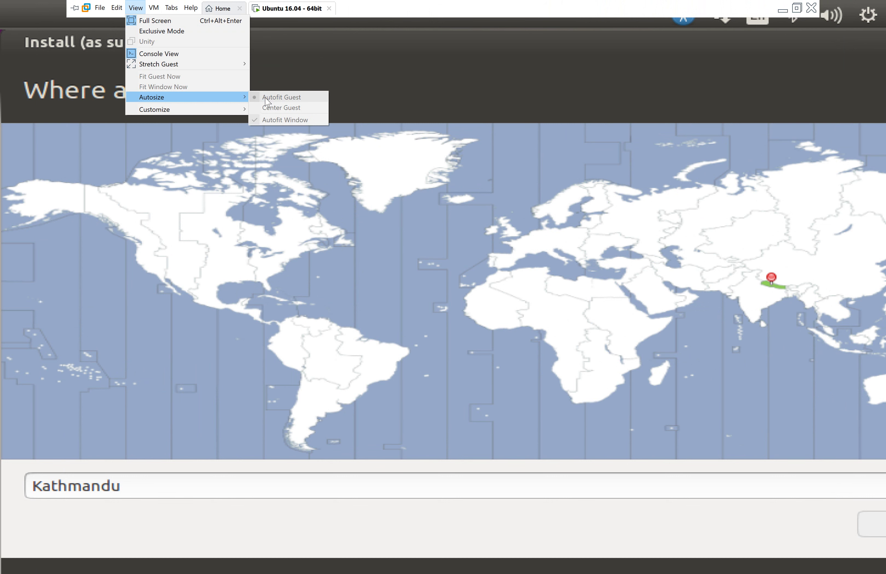
mouse_move(238, 110)
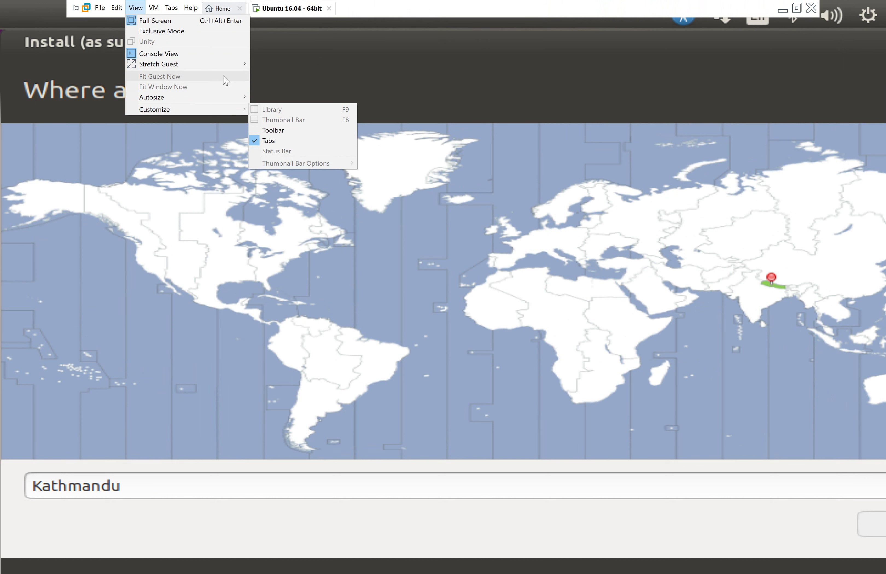
left_click(155, 8)
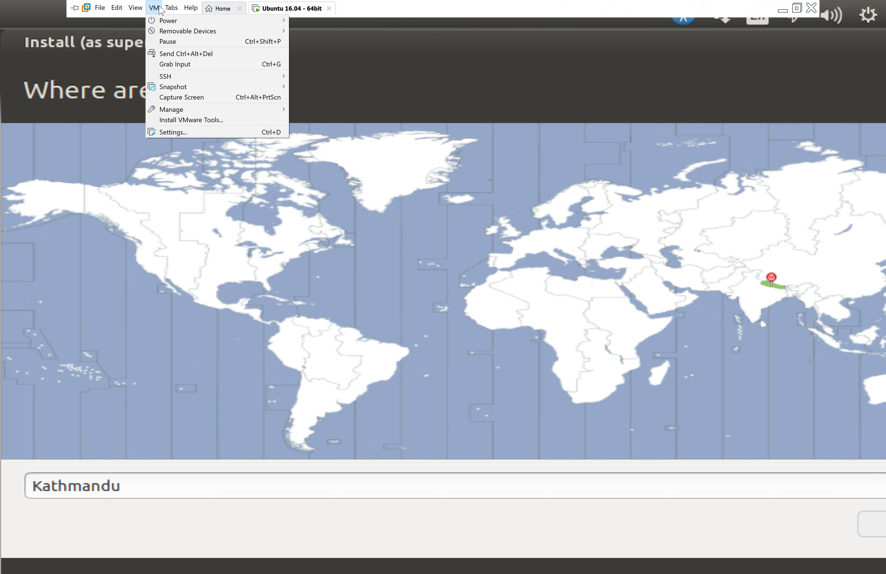
mouse_move(131, 9)
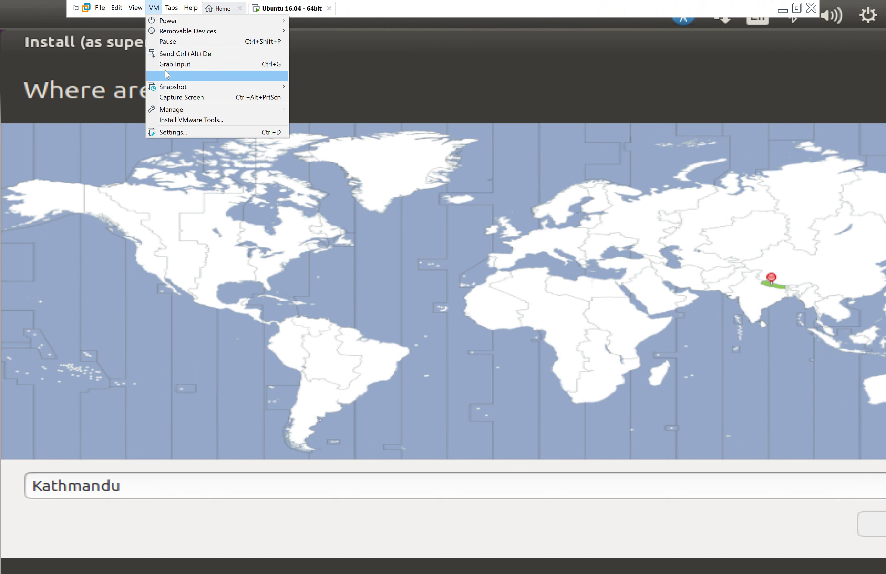
Review the Display page of the VM settings and close them with OK.
left_click(187, 133)
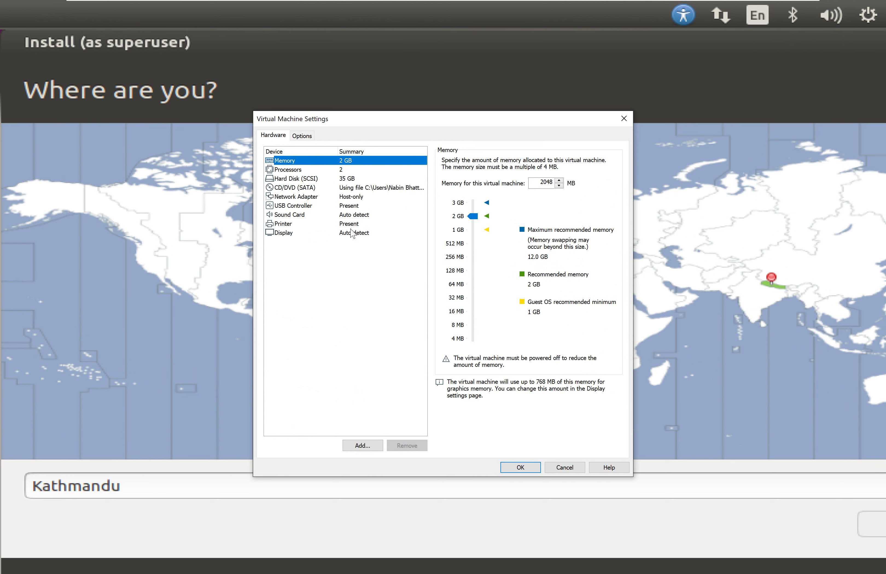
left_click(353, 233)
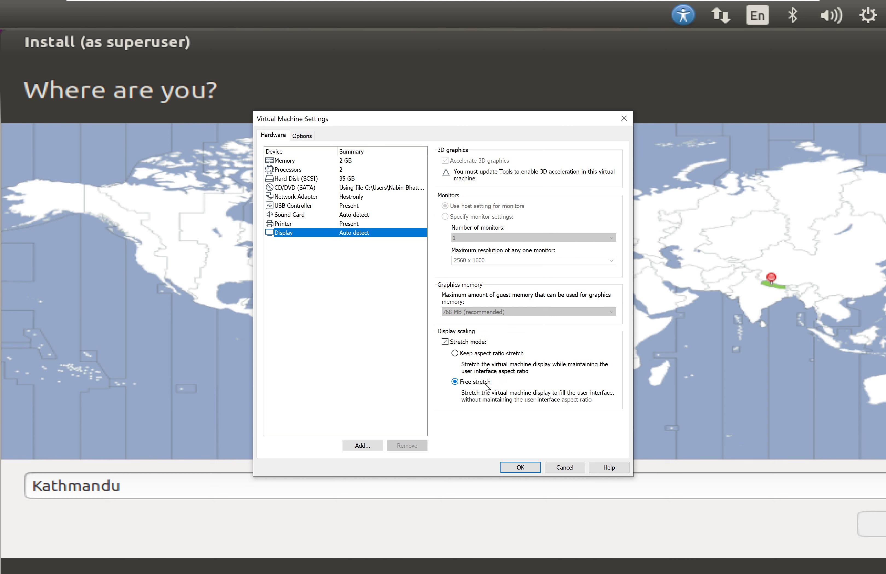
left_click(512, 468)
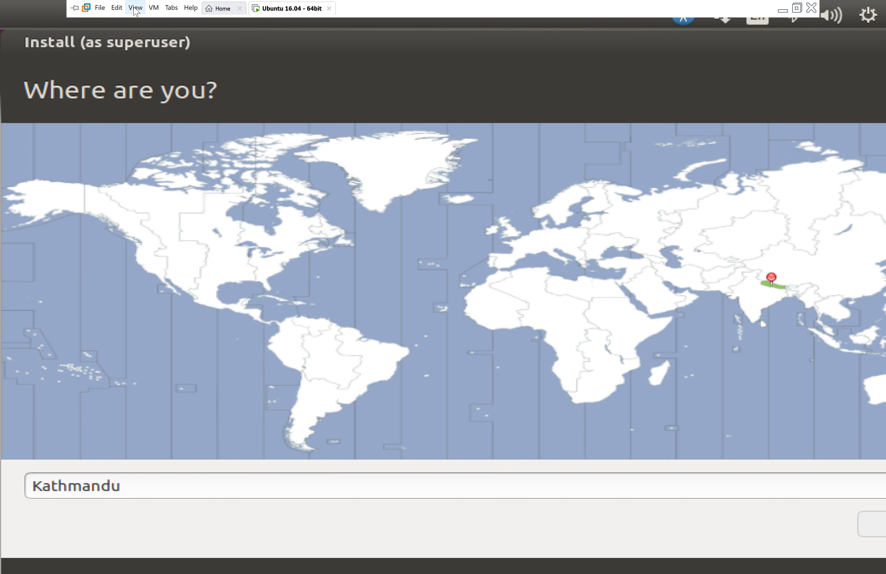
Switch the guest display to Keep Aspect Ratio Stretch.
left_click(135, 9)
mouse_move(179, 69)
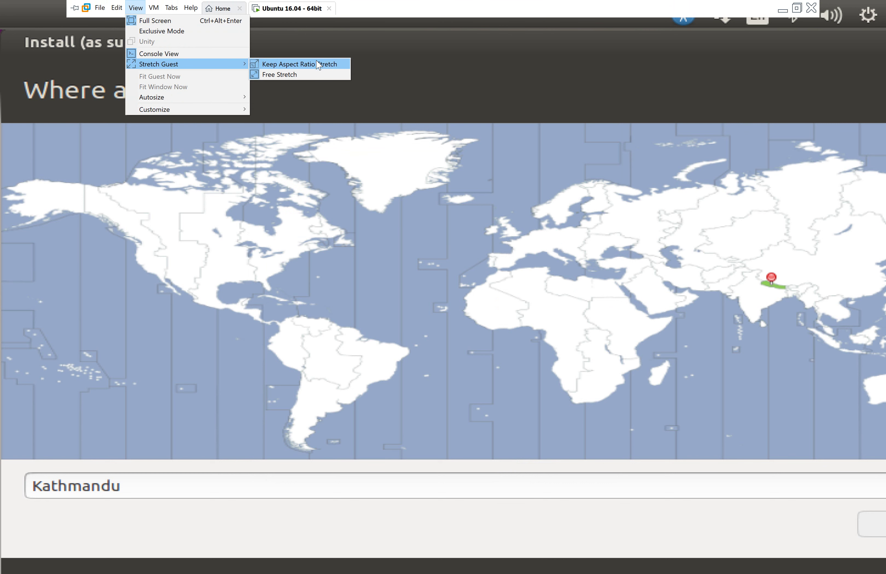
left_click(301, 64)
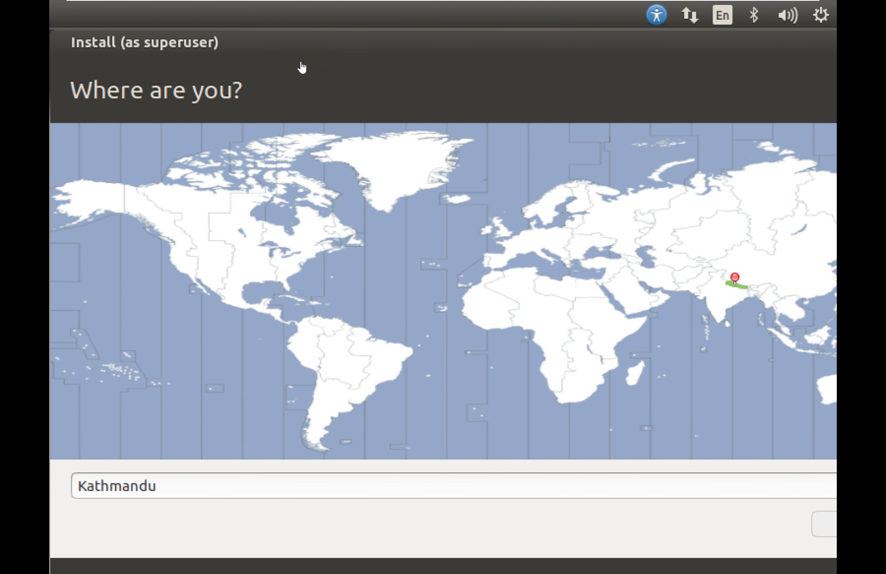
mouse_move(278, 3)
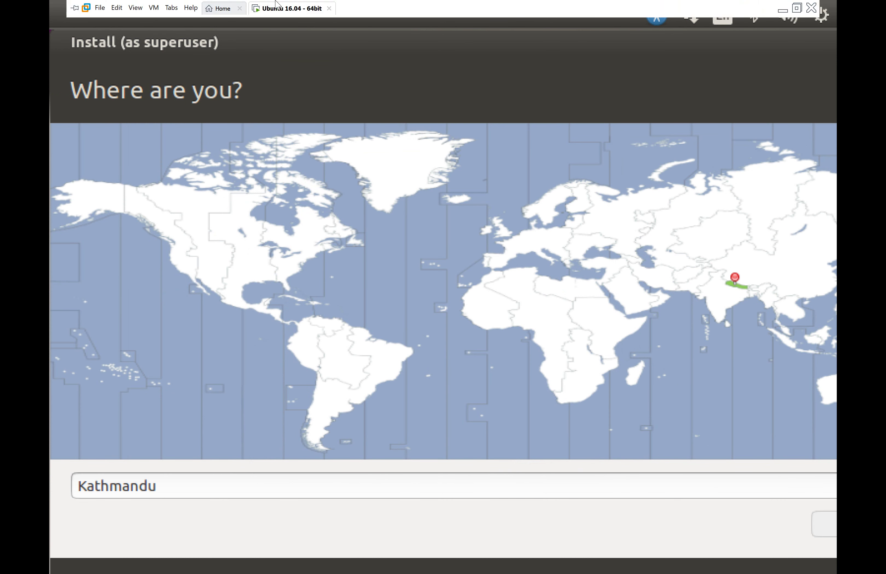
left_click(116, 8)
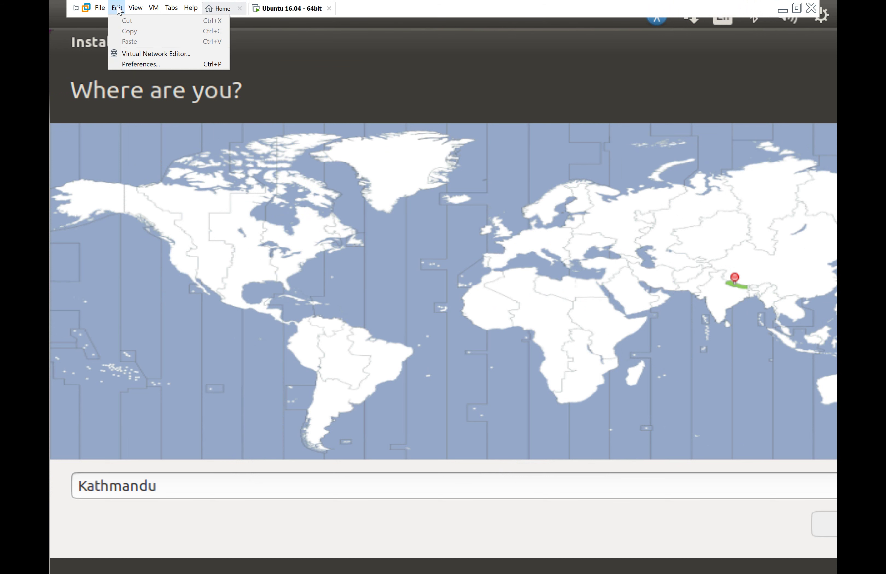
left_click(136, 64)
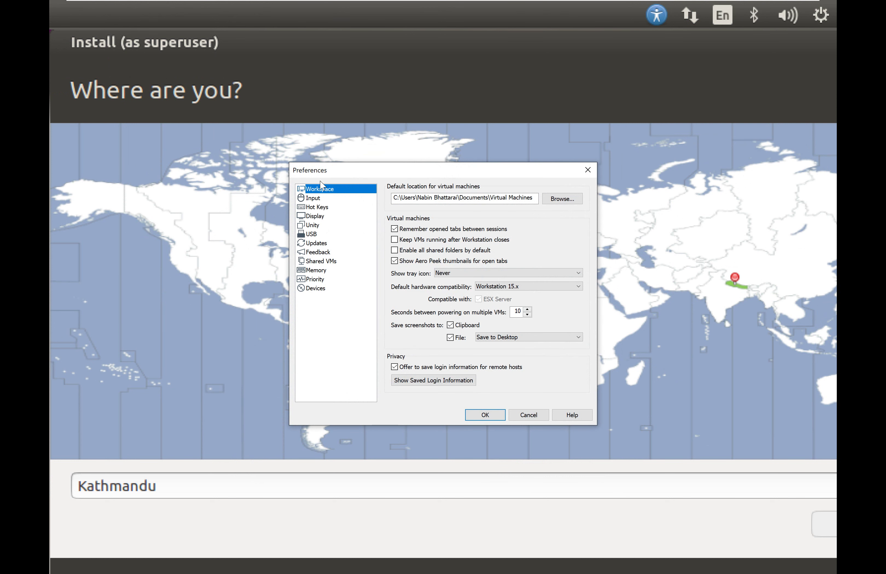
left_click(325, 217)
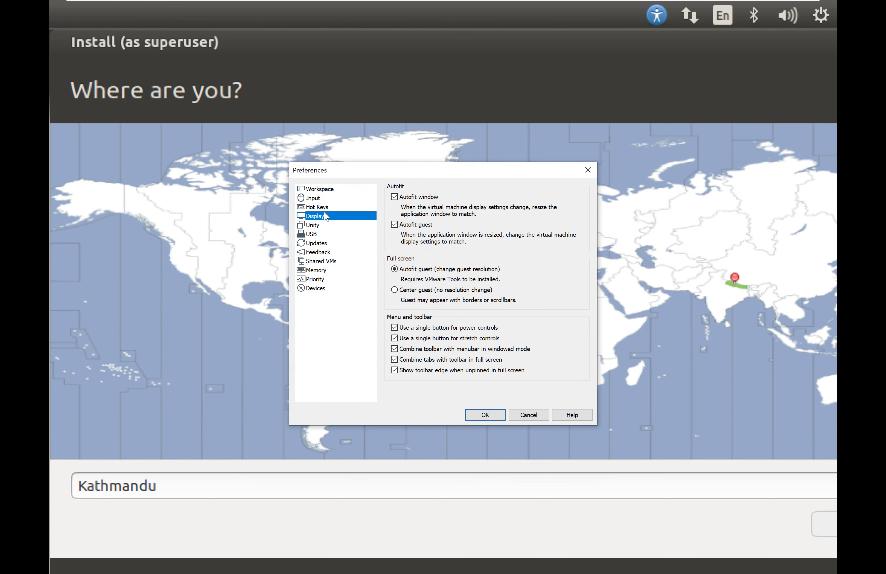
left_click(320, 200)
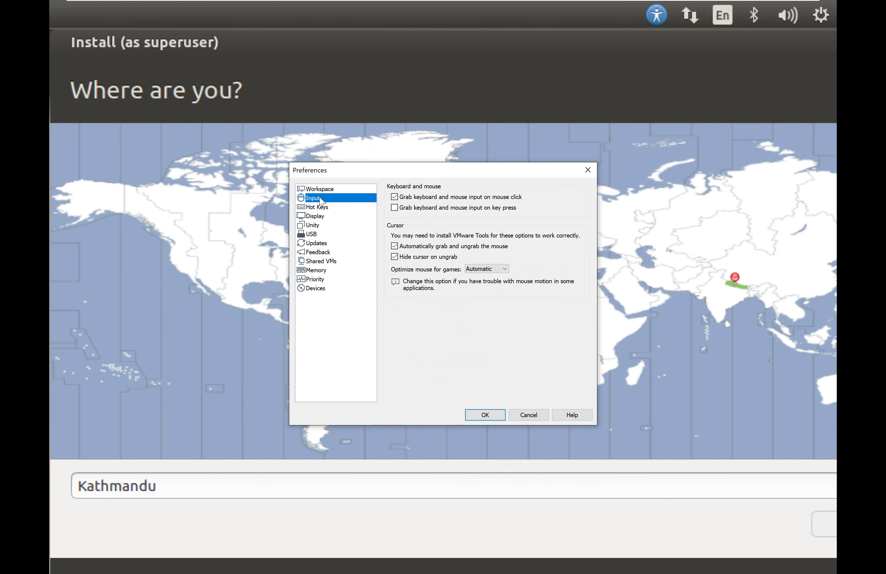
left_click(316, 217)
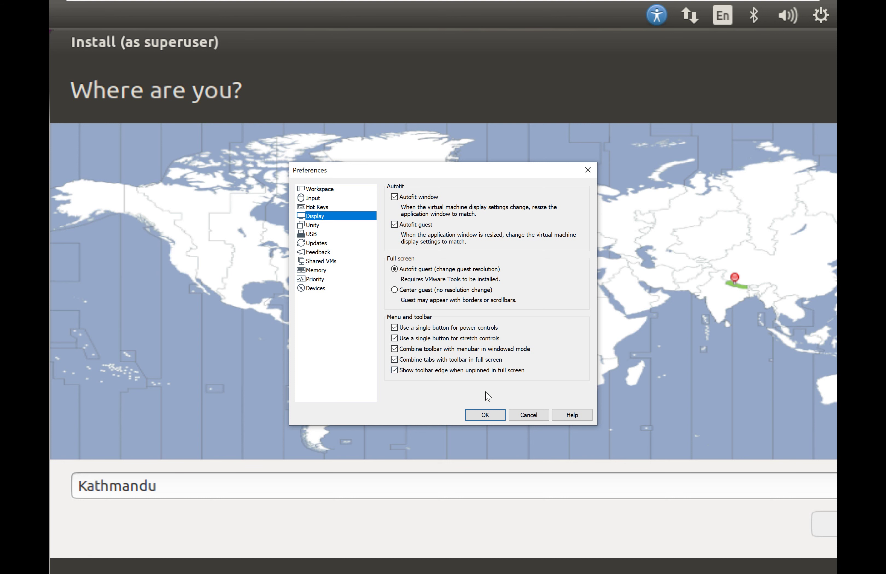
left_click(484, 415)
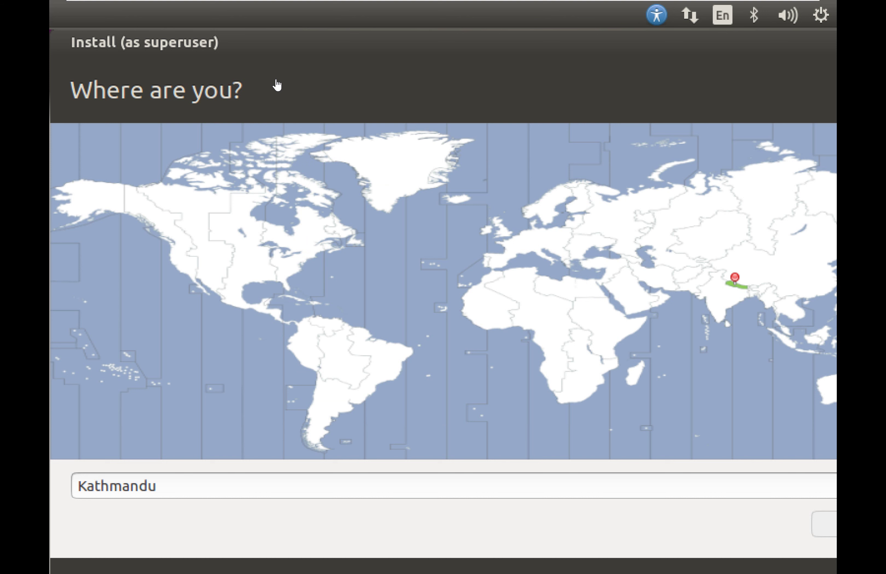
Install VMware Tools, connecting its disc and overriding the guest's CD-ROM lock.
mouse_move(278, 4)
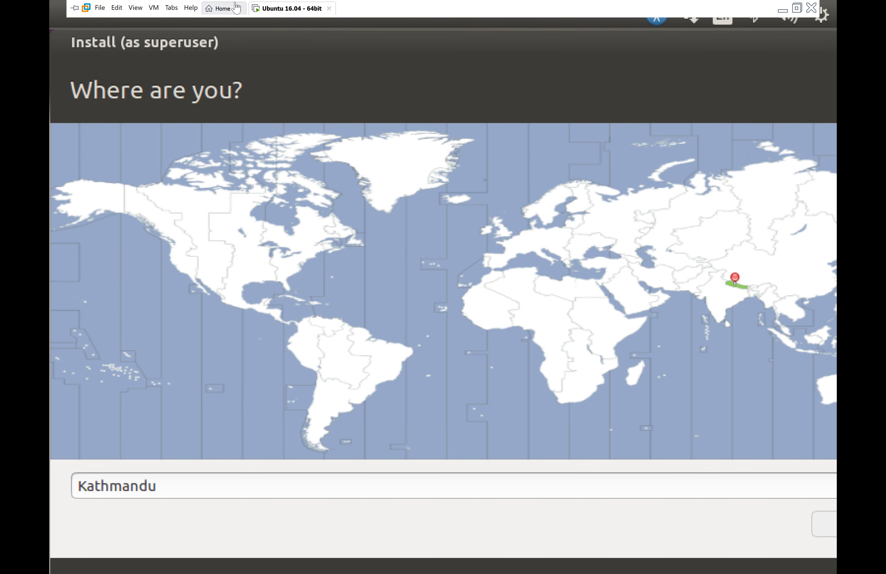
left_click(154, 8)
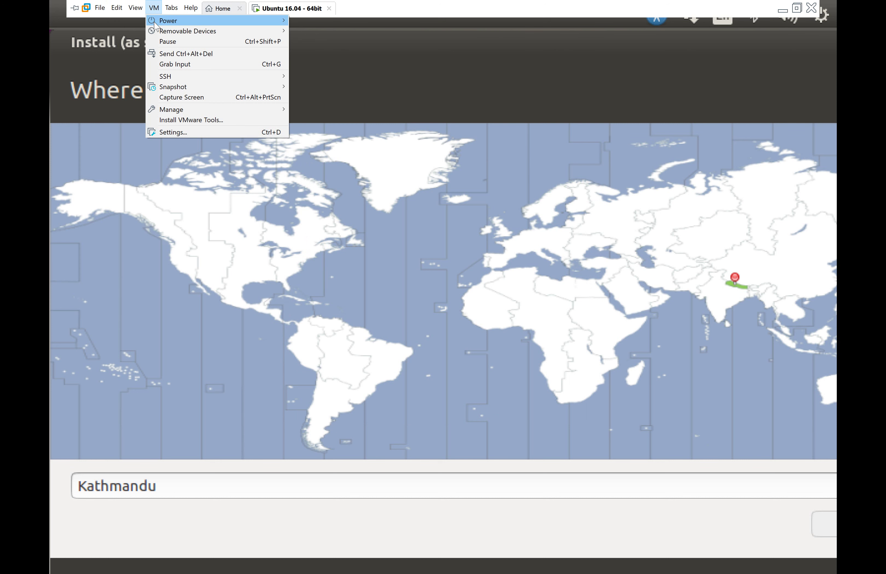
mouse_move(161, 32)
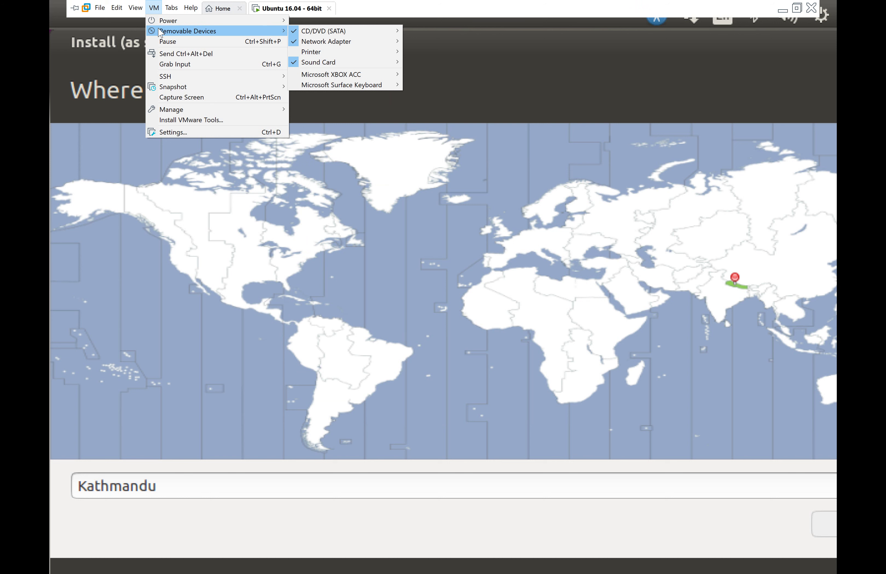
left_click(190, 122)
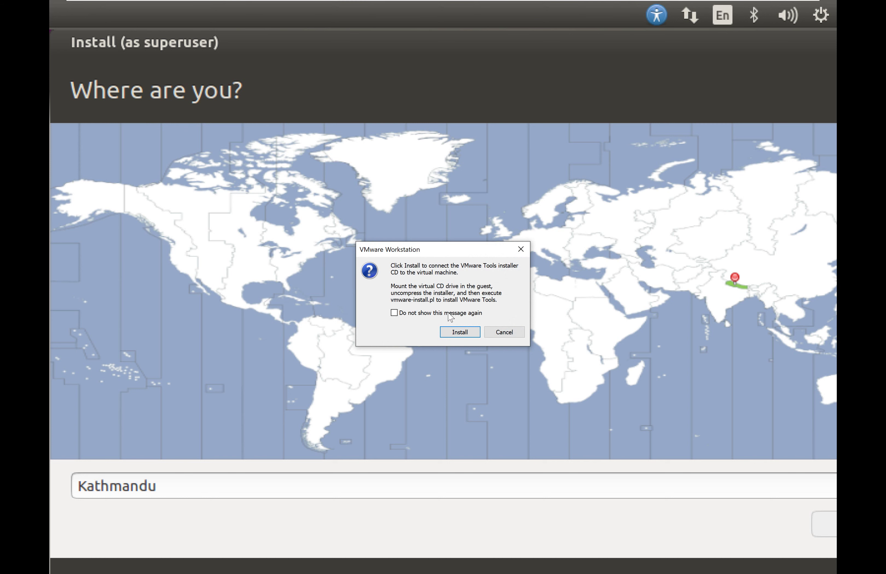
left_click(458, 332)
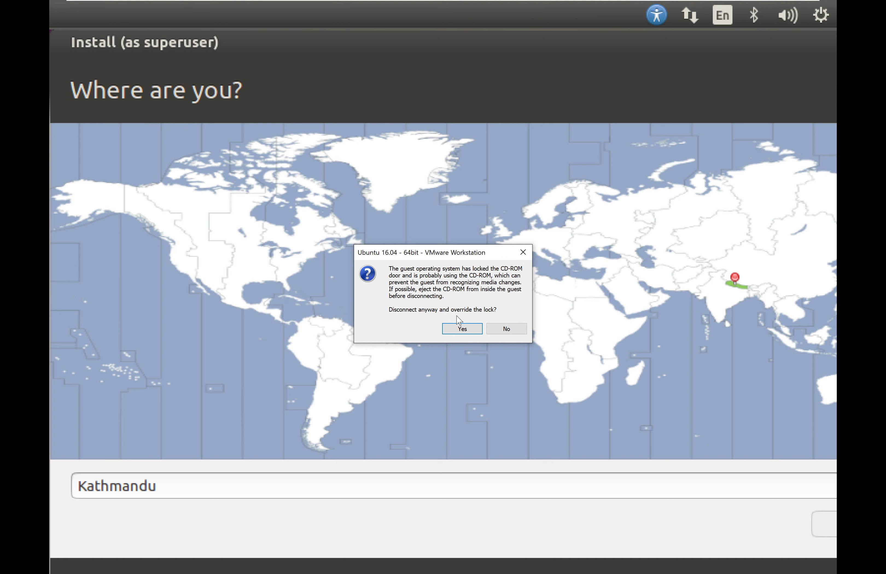
left_click(456, 330)
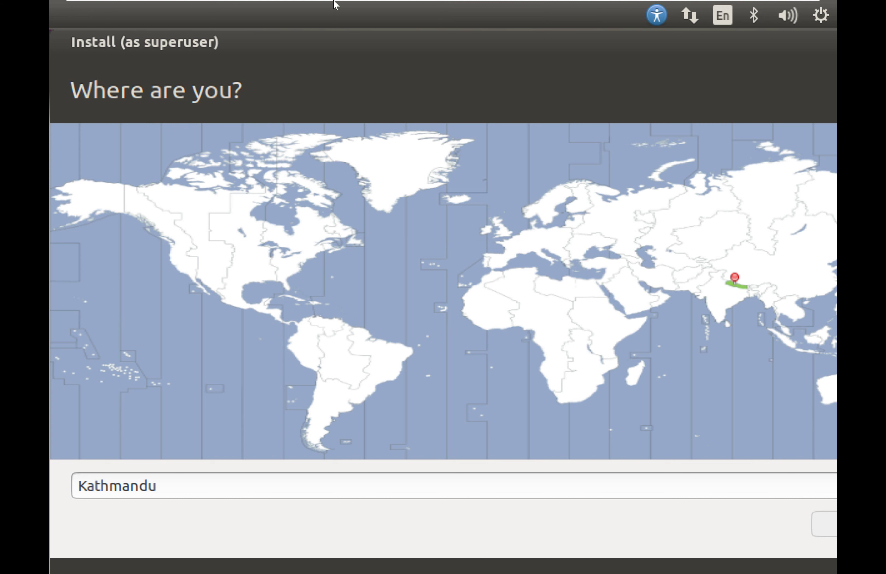
Show the toolbar via View > Customize, then exit full-screen mode.
mouse_move(335, 4)
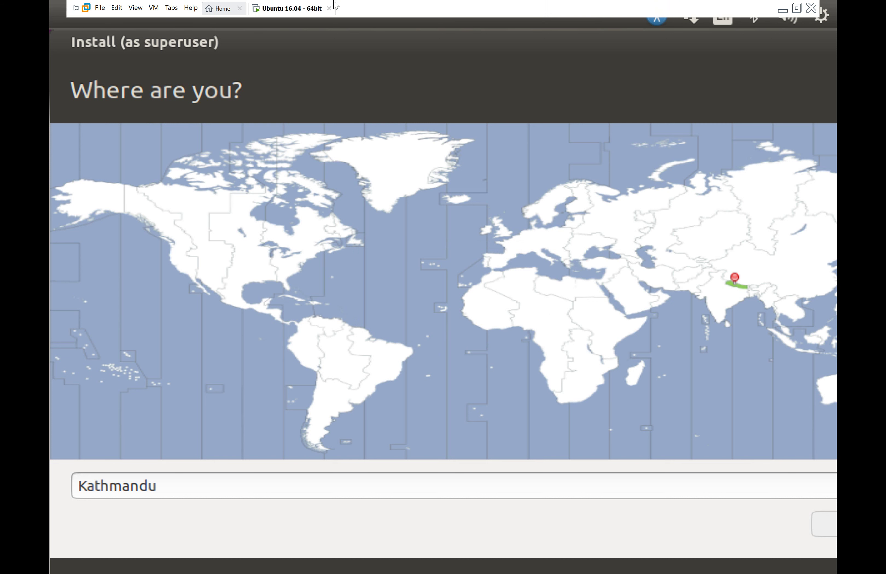
left_click(172, 7)
mouse_move(153, 7)
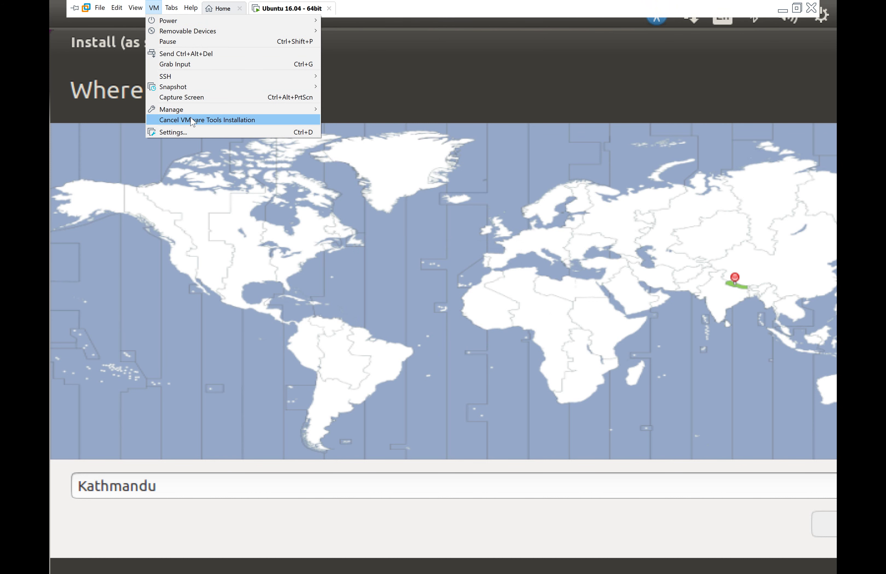
mouse_move(288, 114)
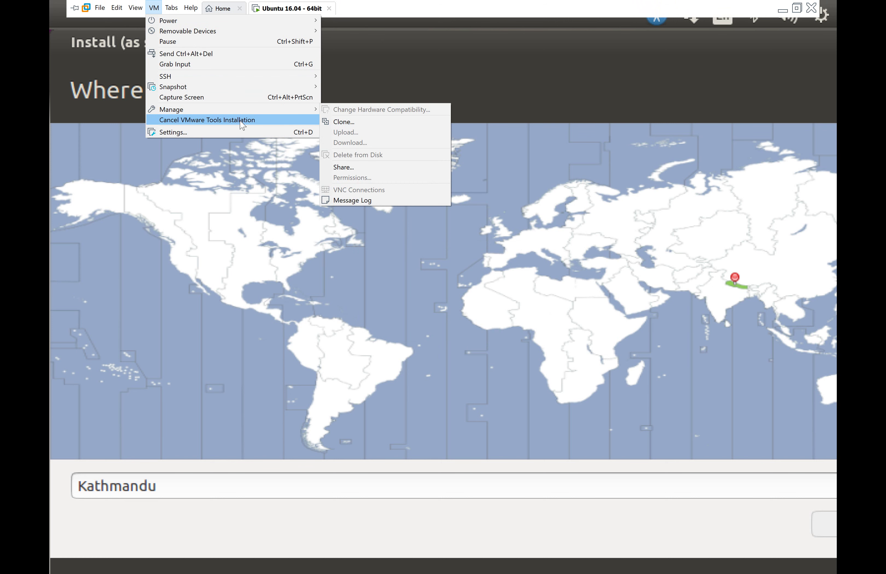
left_click(475, 104)
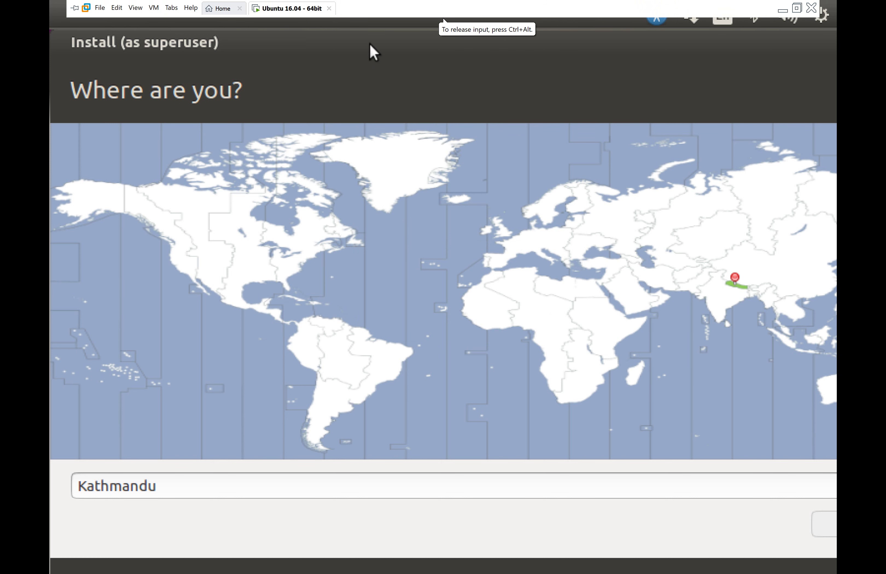
left_click(154, 8)
mouse_move(135, 8)
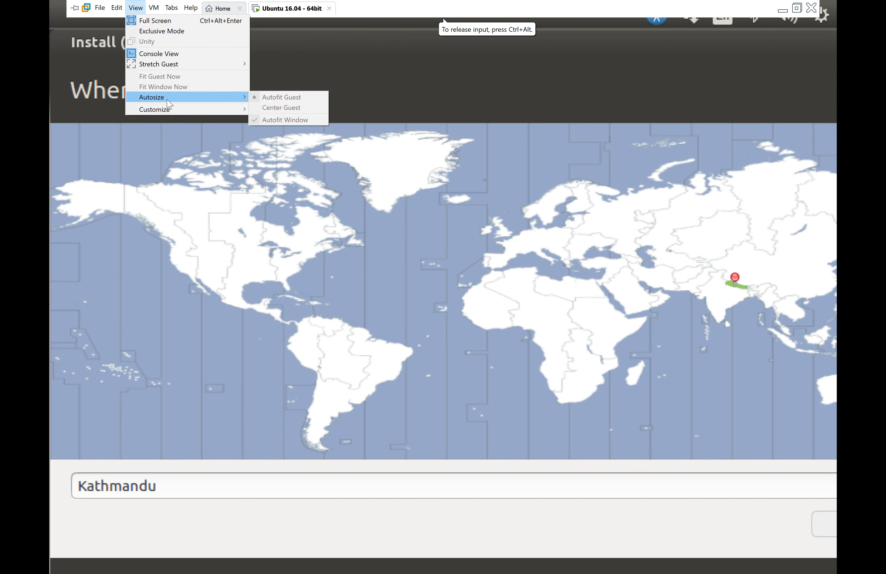
mouse_move(226, 110)
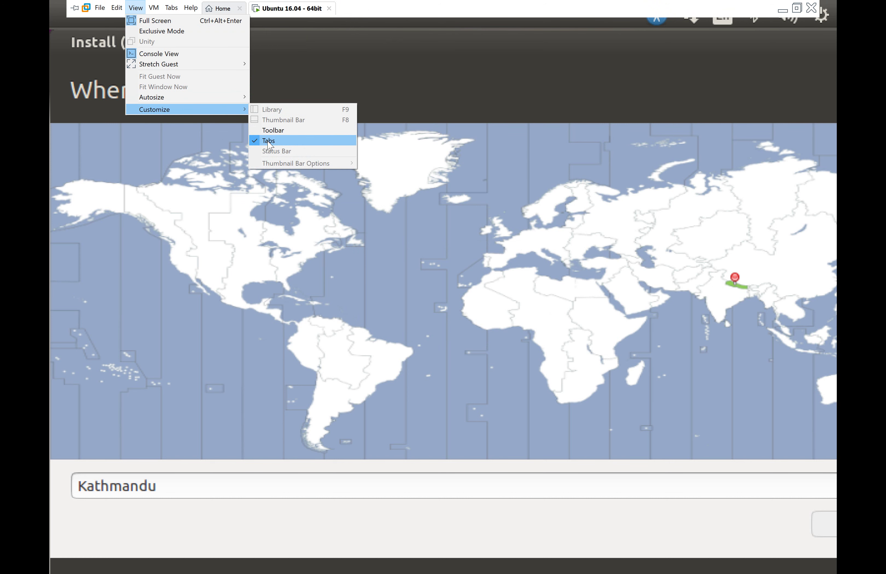
left_click(254, 132)
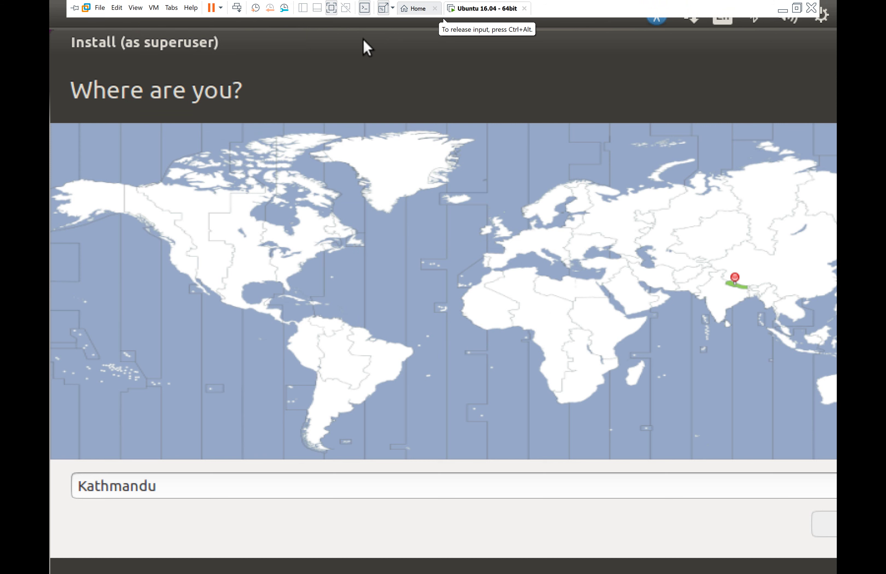
left_click(332, 9)
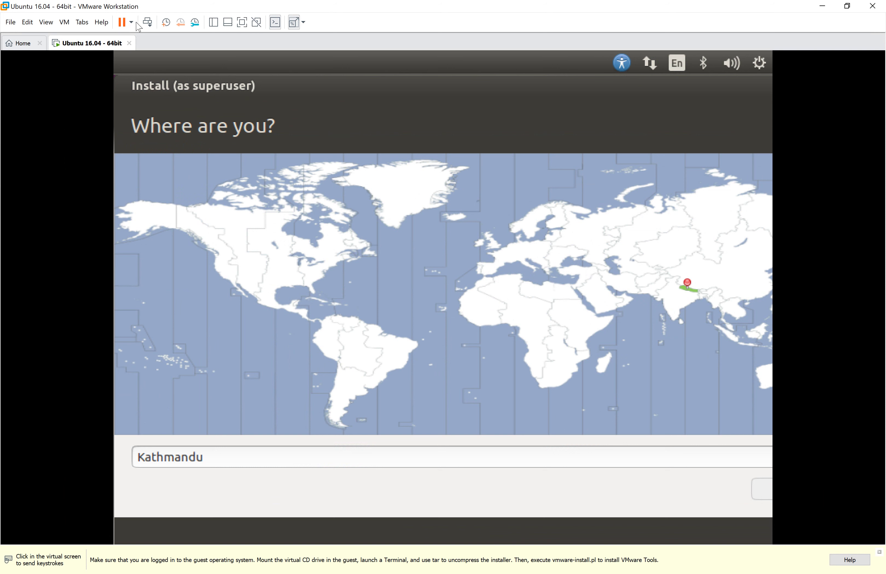
Cancel the VMware Tools installation and start it again.
left_click(65, 22)
left_click(109, 134)
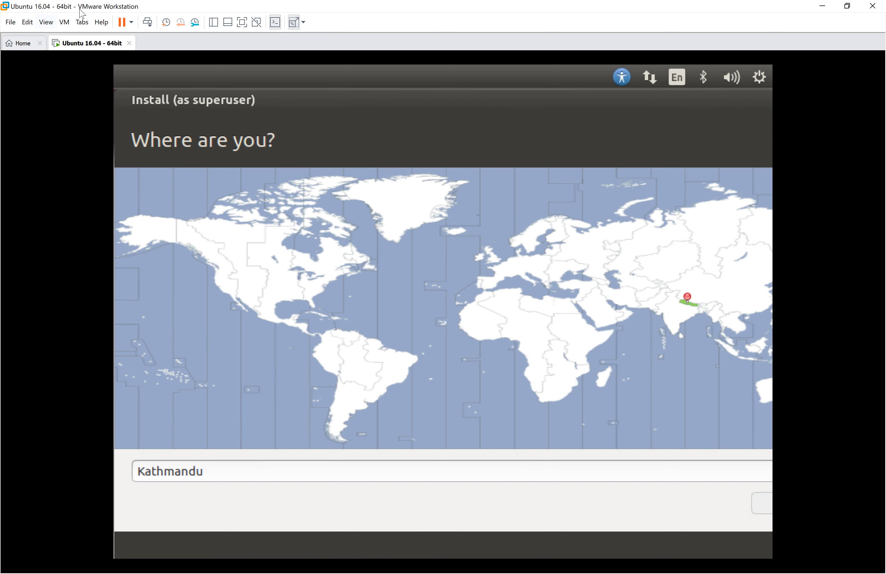
left_click(65, 22)
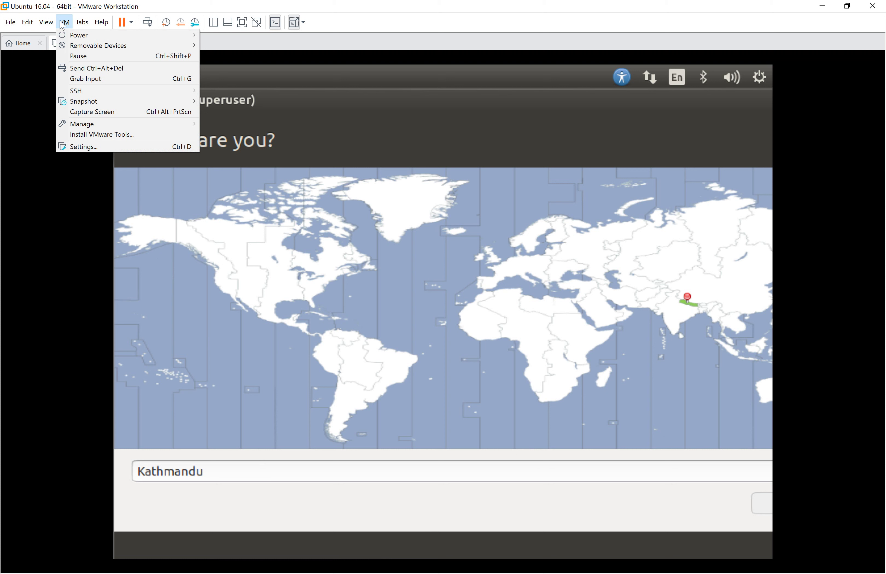
left_click(92, 134)
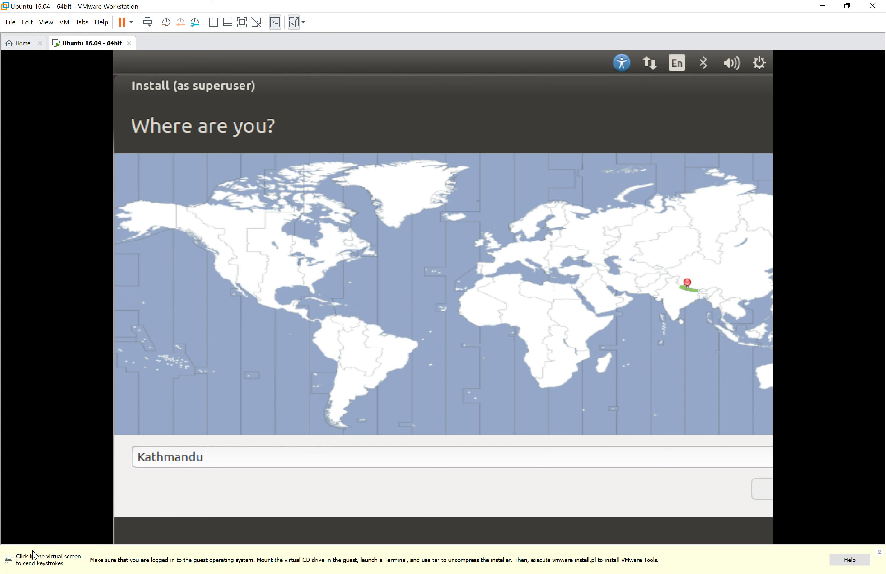
Test the timezone map with Pitcairn, return to Kathmandu, and release input with Ctrl+Alt.
left_click(88, 542)
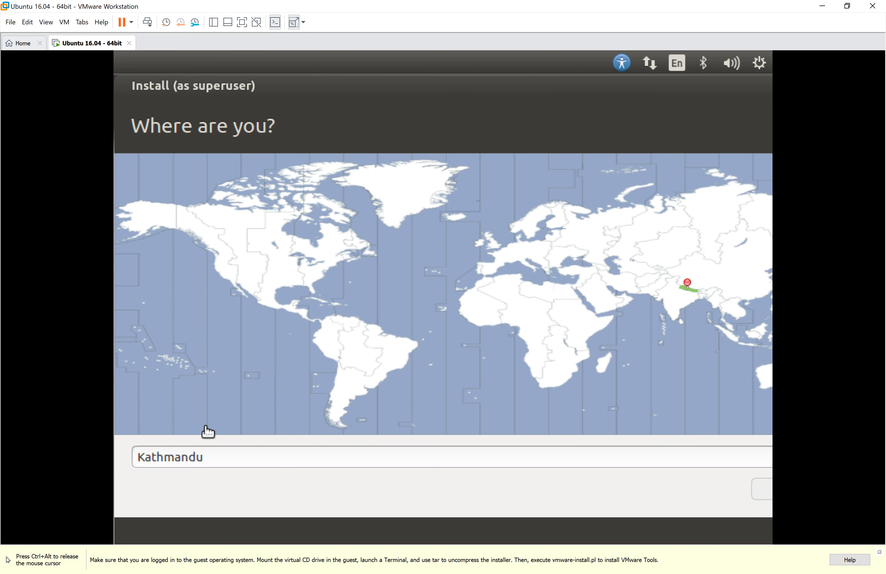
left_click(206, 426)
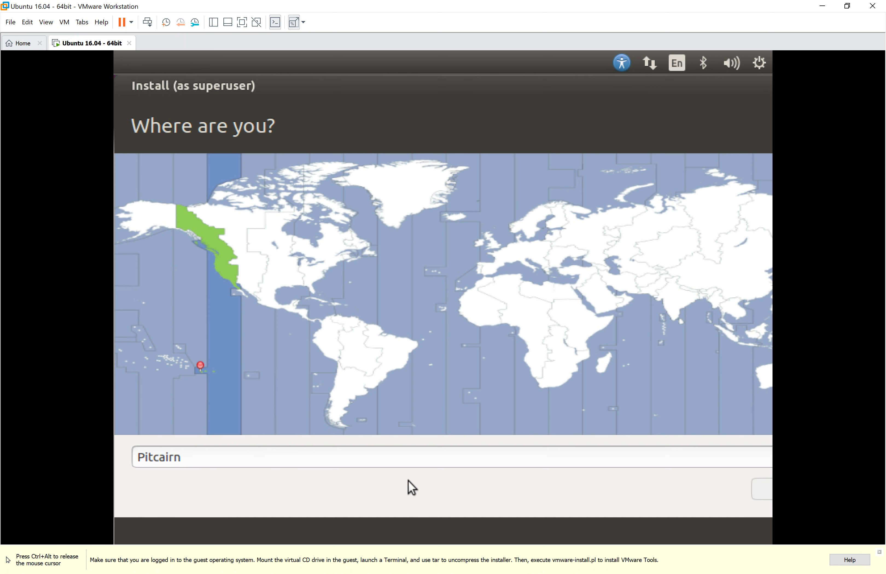
left_click(693, 294)
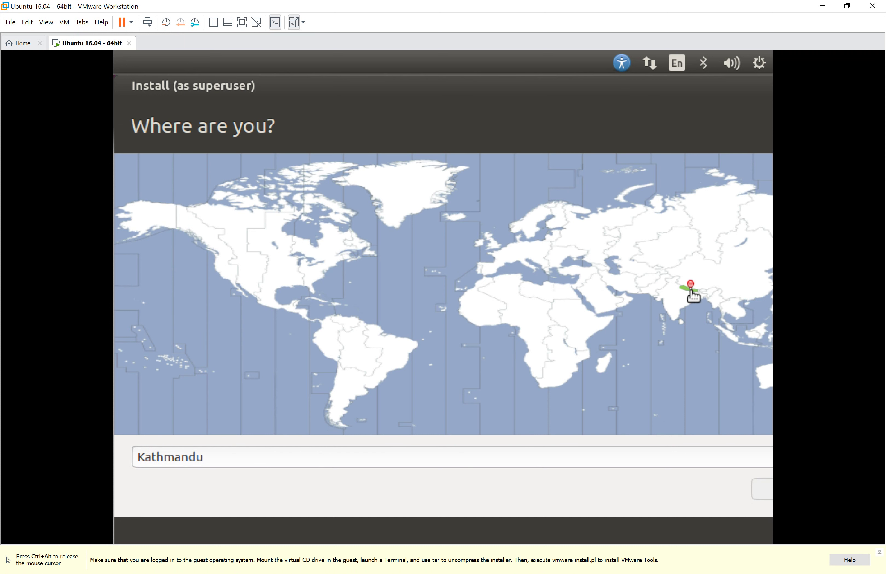
key("ctrl+alt")
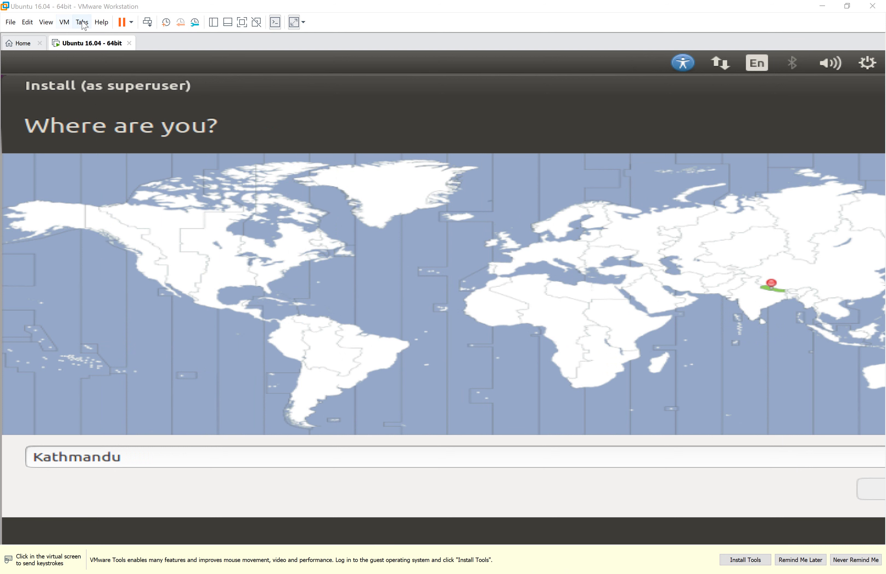
Uncheck Stretch mode on the VM's Display settings and apply with OK.
left_click(83, 24)
mouse_move(67, 23)
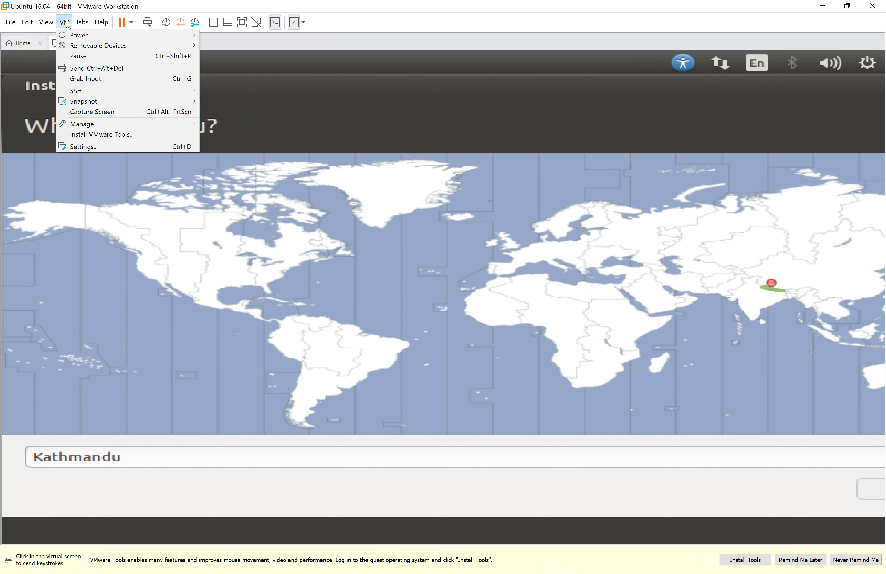
left_click(87, 144)
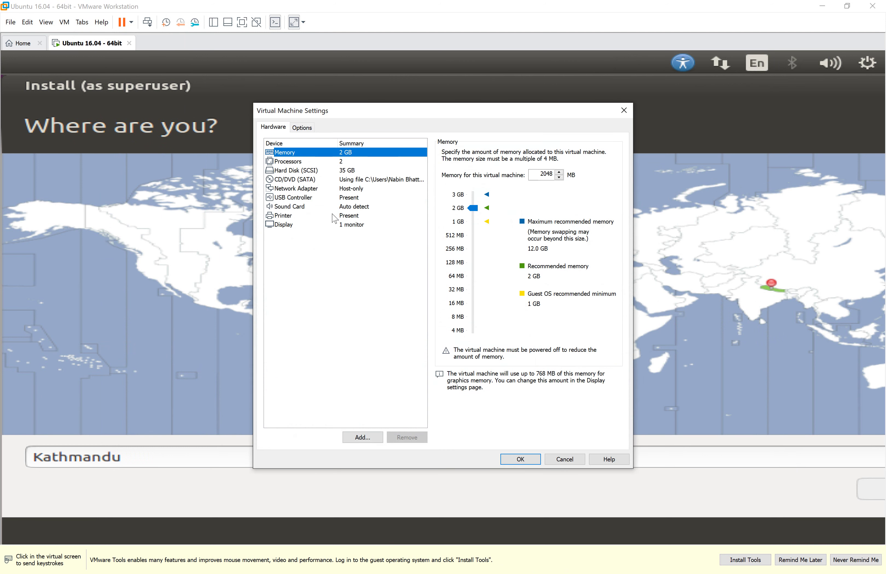
left_click(335, 225)
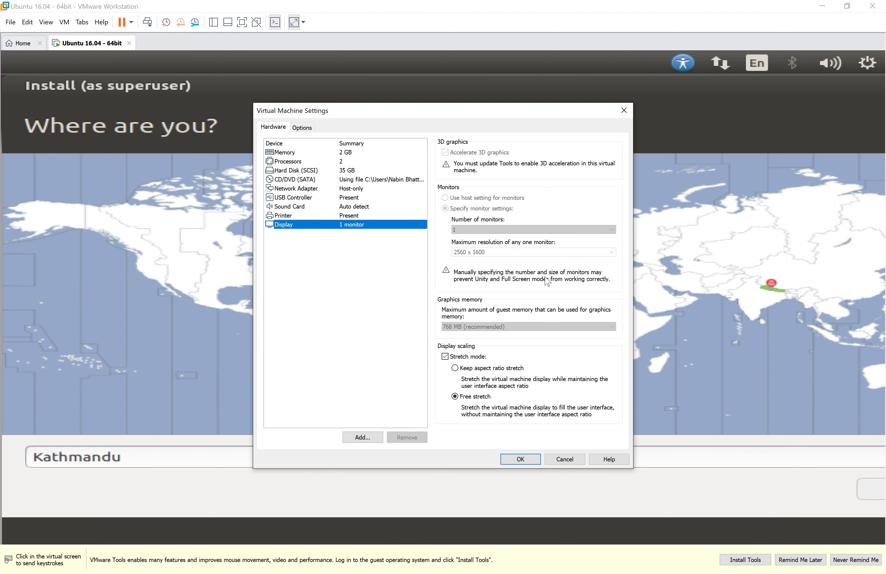
left_click(544, 357)
left_click(518, 459)
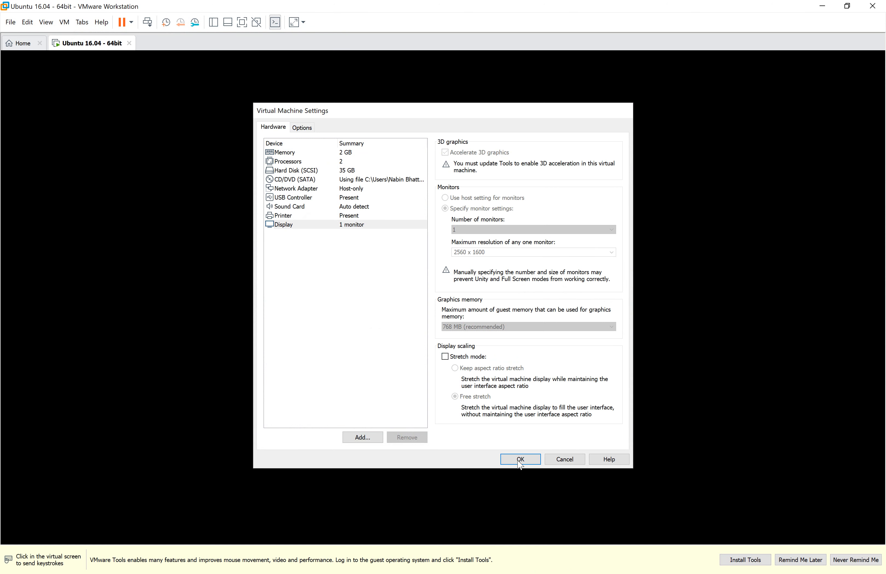
left_click(520, 465)
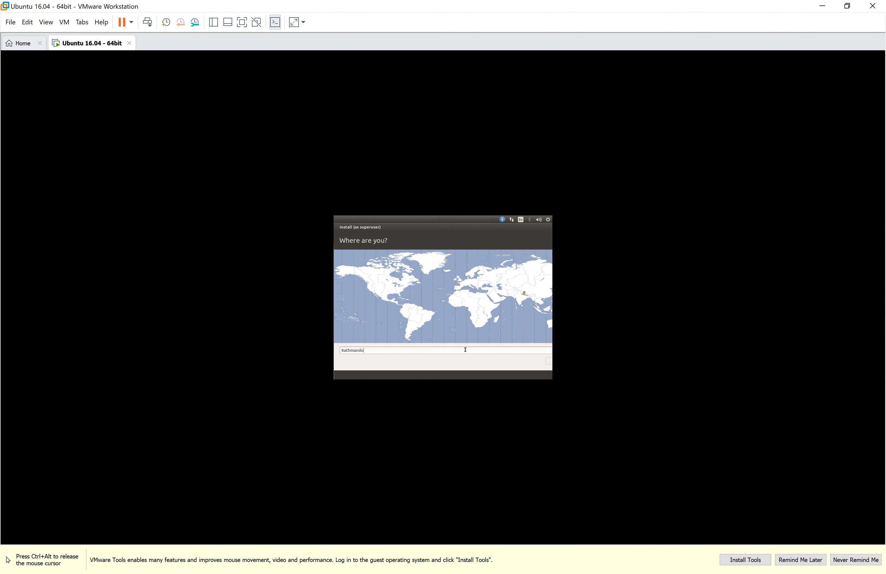
Select the Kathmandu location entry and glance at the power menu without choosing anything.
triple_click(465, 350)
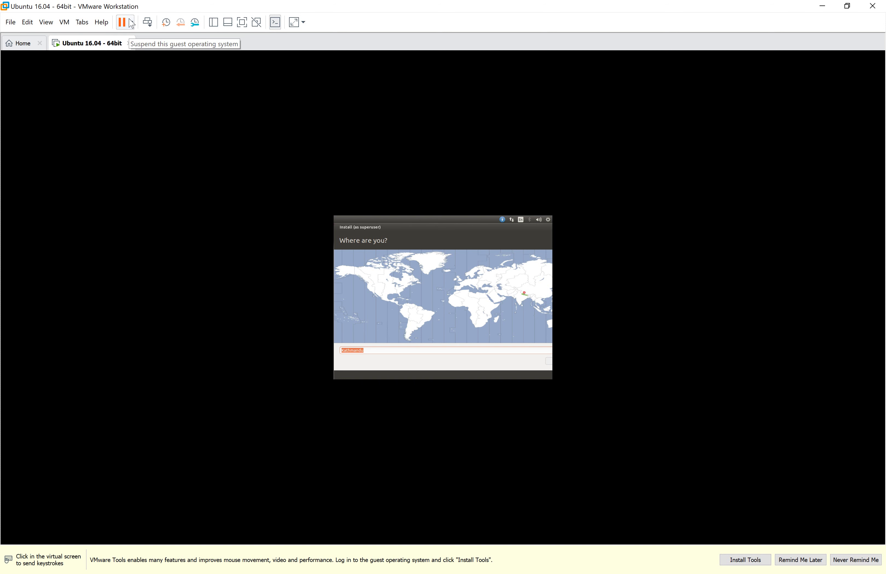
left_click(131, 22)
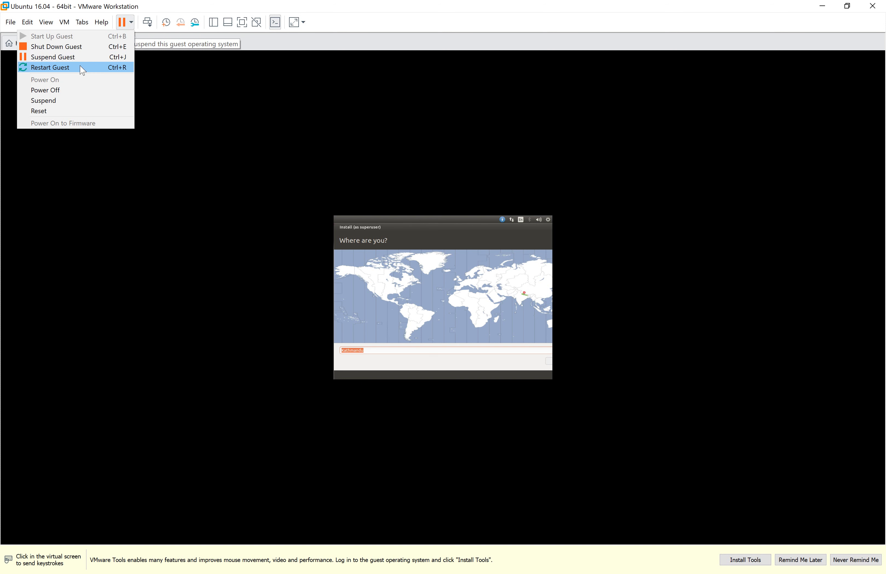
left_click(200, 85)
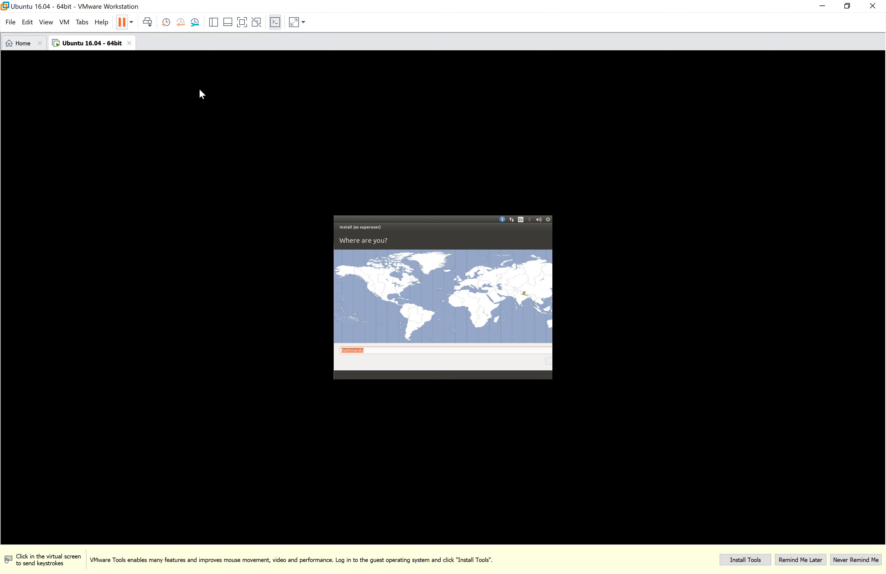
Set the guest display to Keep Aspect Ratio Stretch, then suspend the Ubuntu VM.
left_click(64, 22)
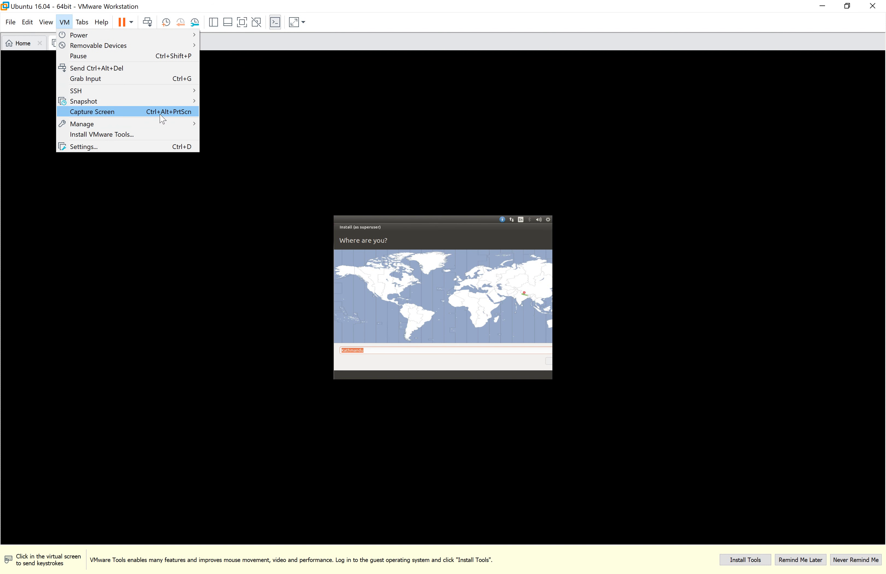
mouse_move(54, 29)
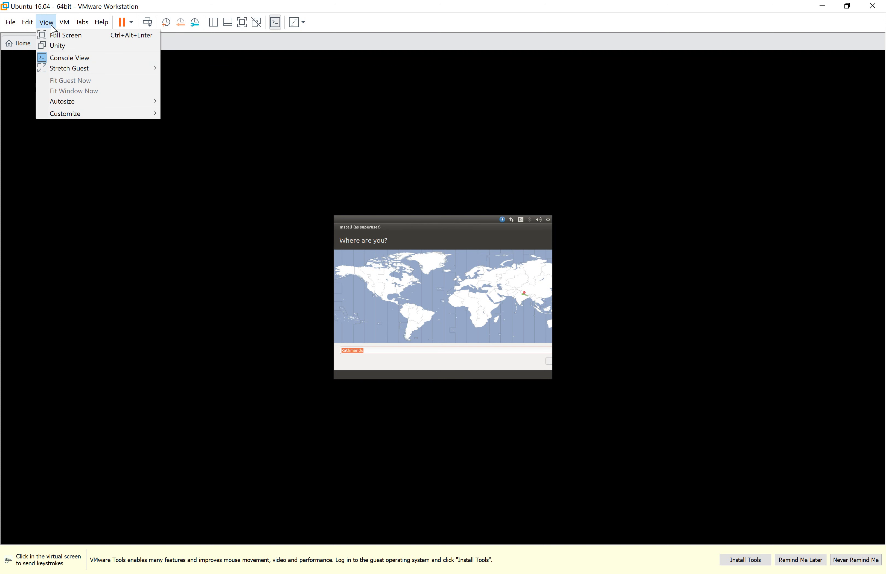
mouse_move(118, 69)
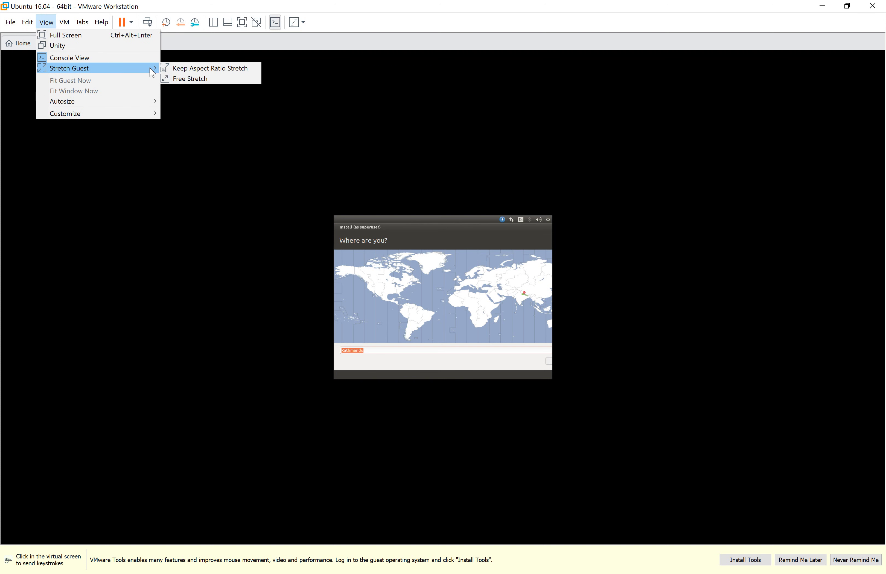
left_click(173, 68)
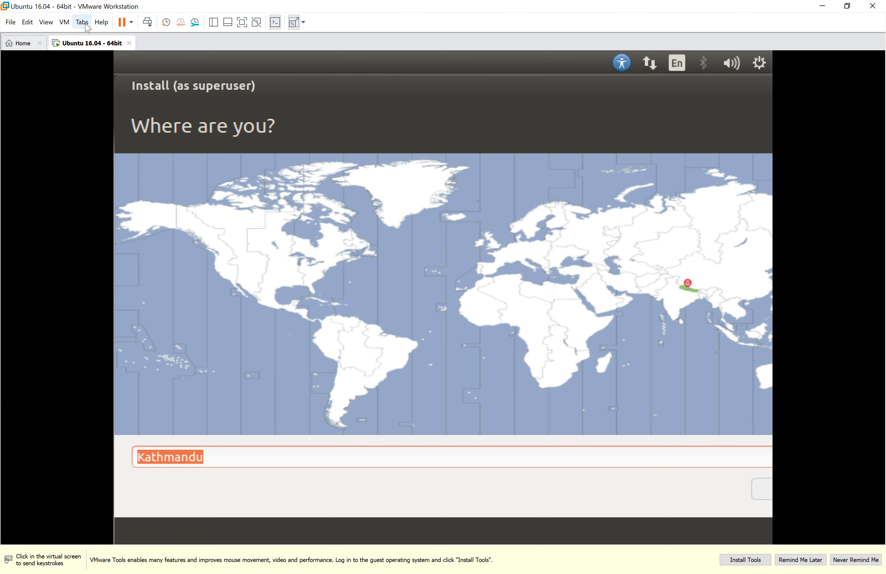
left_click(126, 27)
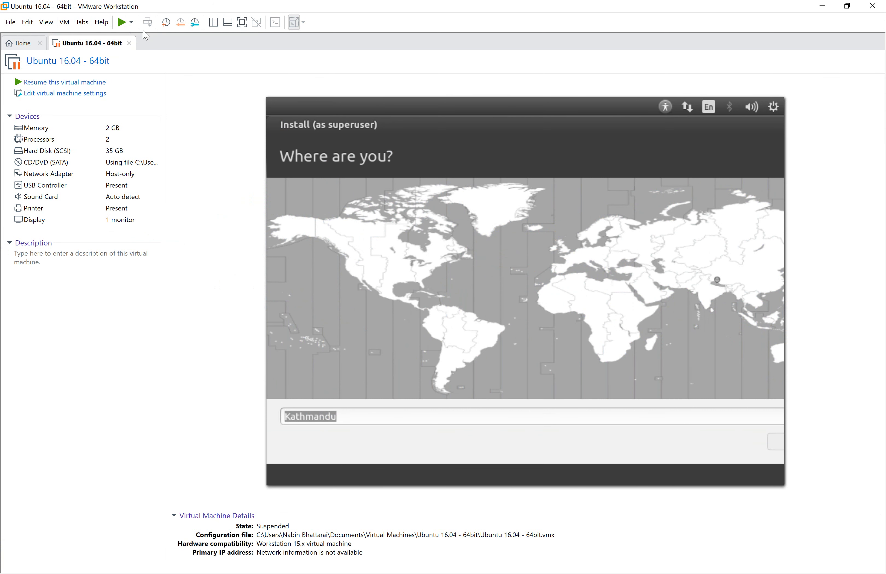
Resume the suspended Ubuntu 16.04 guest, then choose Shut Down Guest from the power menu.
left_click(133, 22)
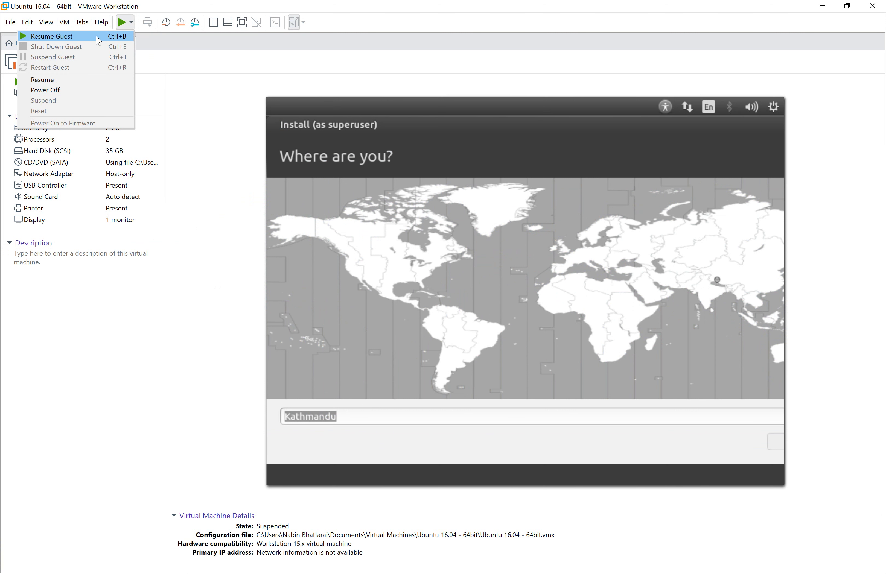
left_click(78, 37)
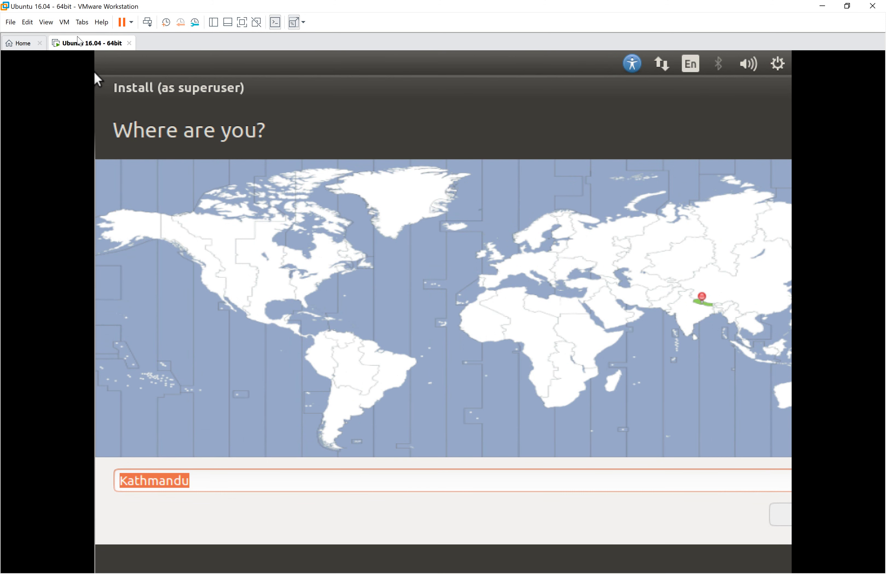
left_click(131, 22)
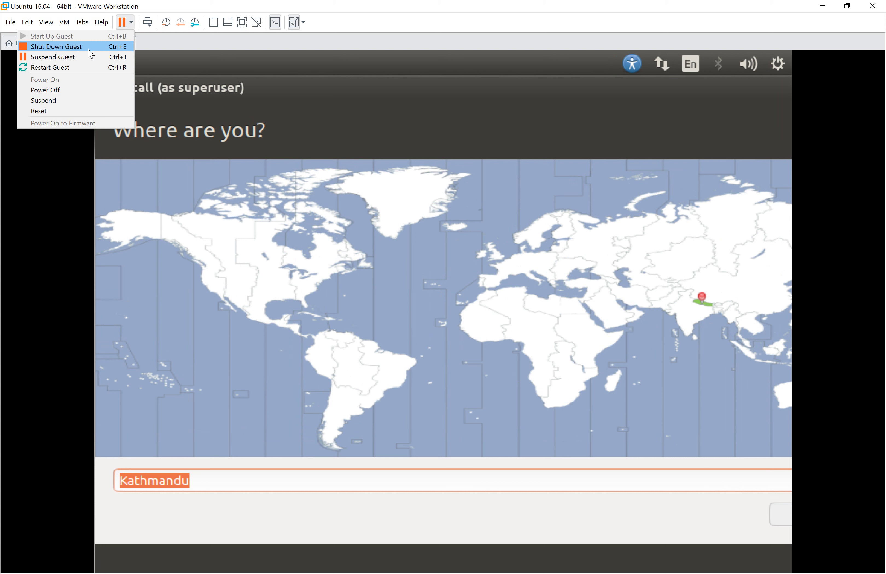
left_click(88, 49)
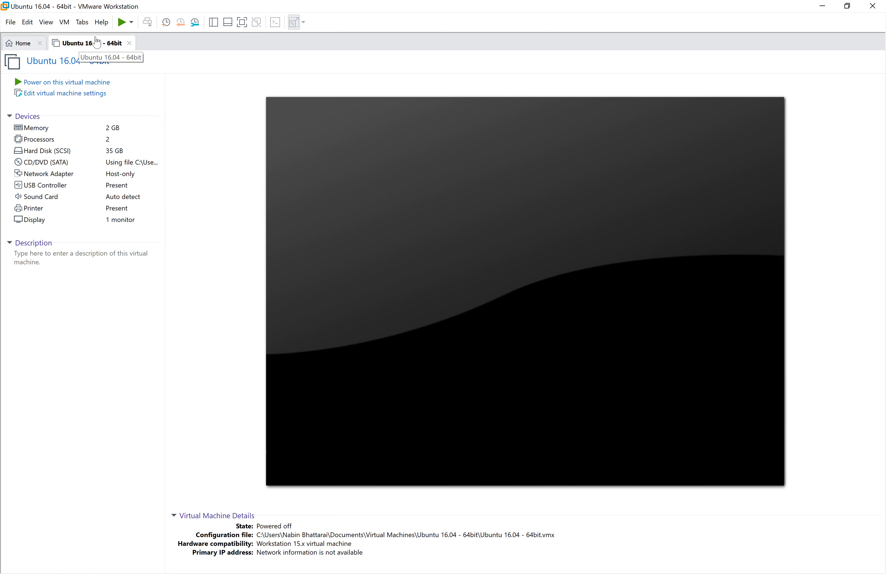
Show the Power submenu from the Ubuntu 16.04 tab's context menu.
right_click(76, 44)
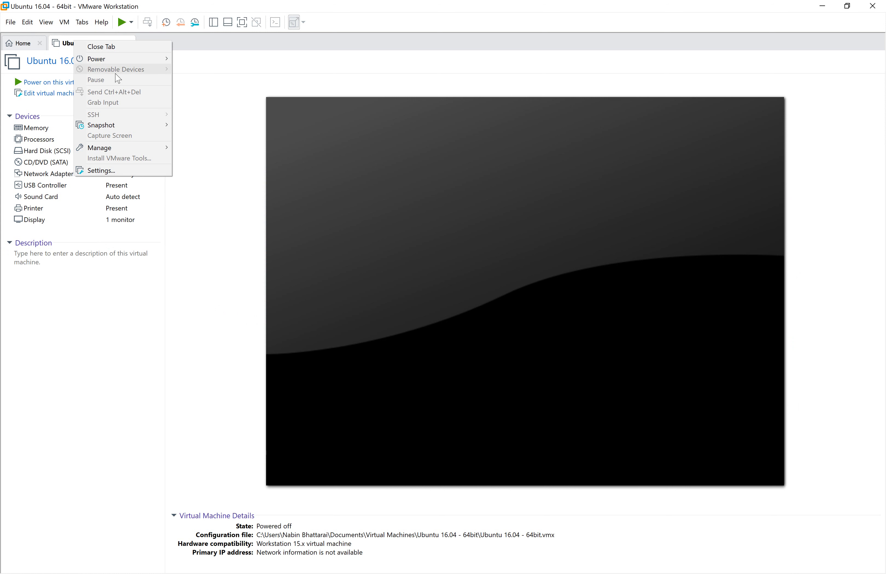
mouse_move(116, 60)
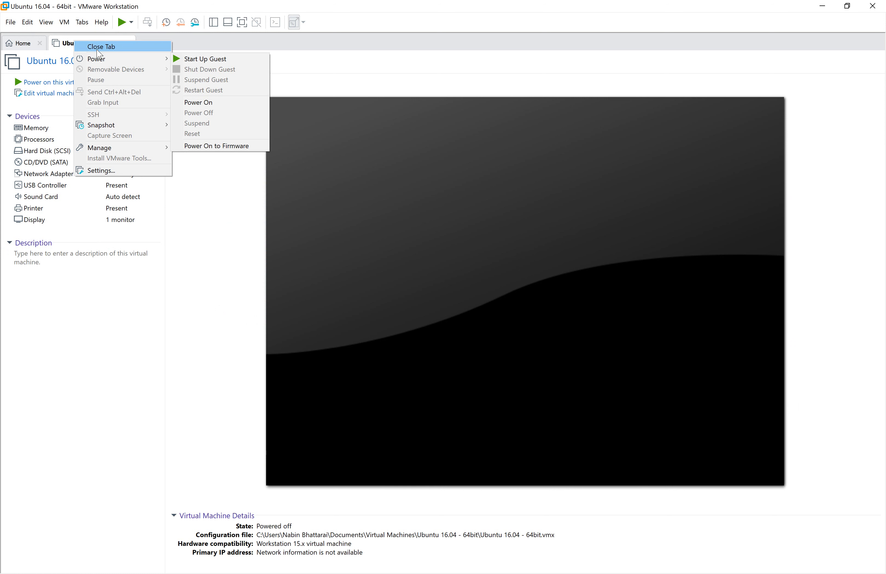
left_click(186, 159)
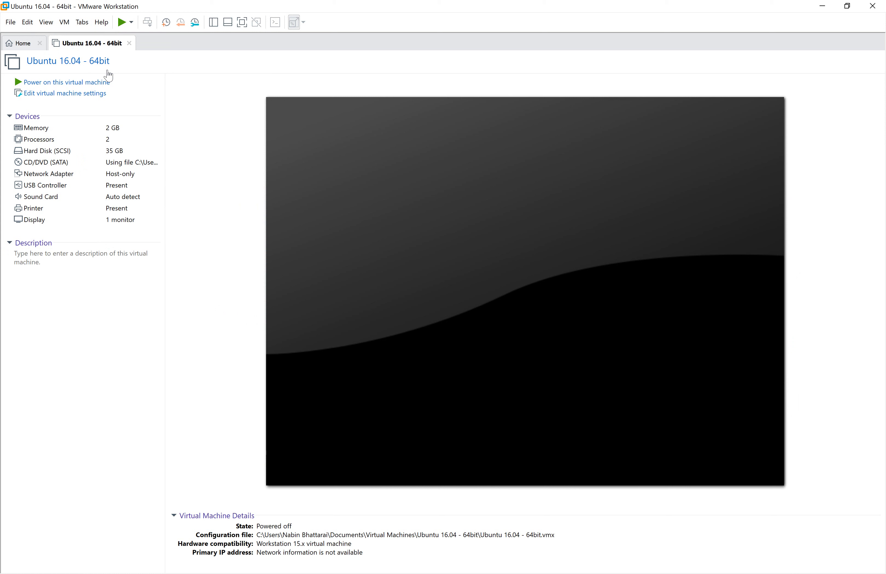
right_click(91, 43)
mouse_move(122, 61)
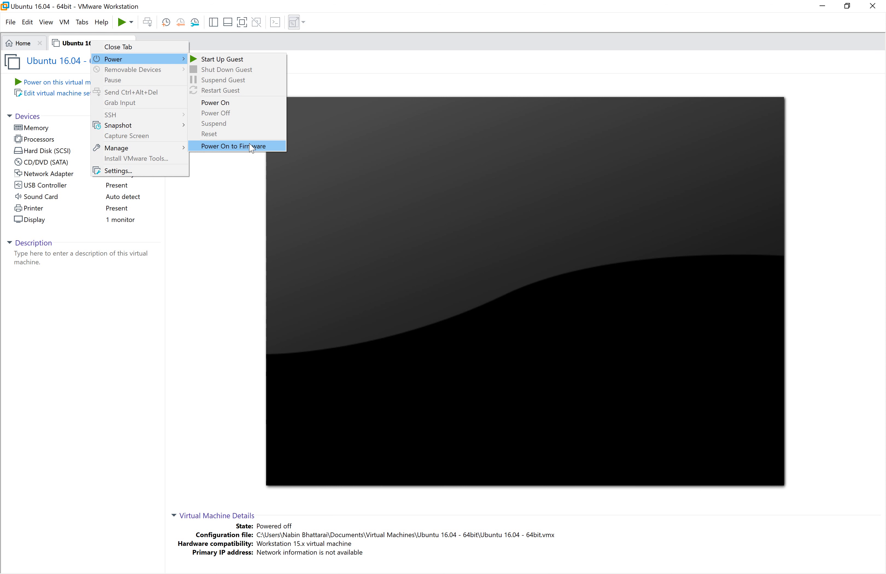
Power the VM on to firmware and go to PhoenixBIOS's Boot tab, selecting CD-ROM Drive.
left_click(252, 147)
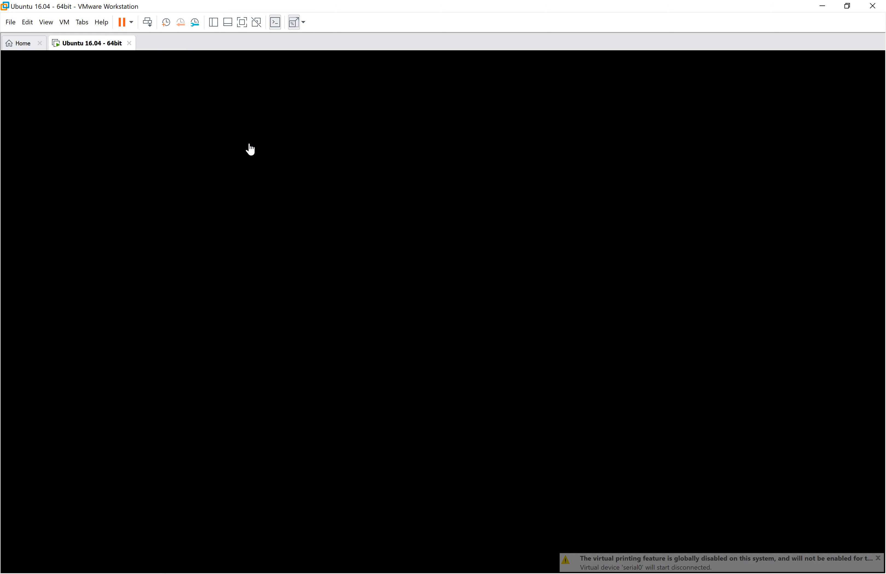
key("F2")
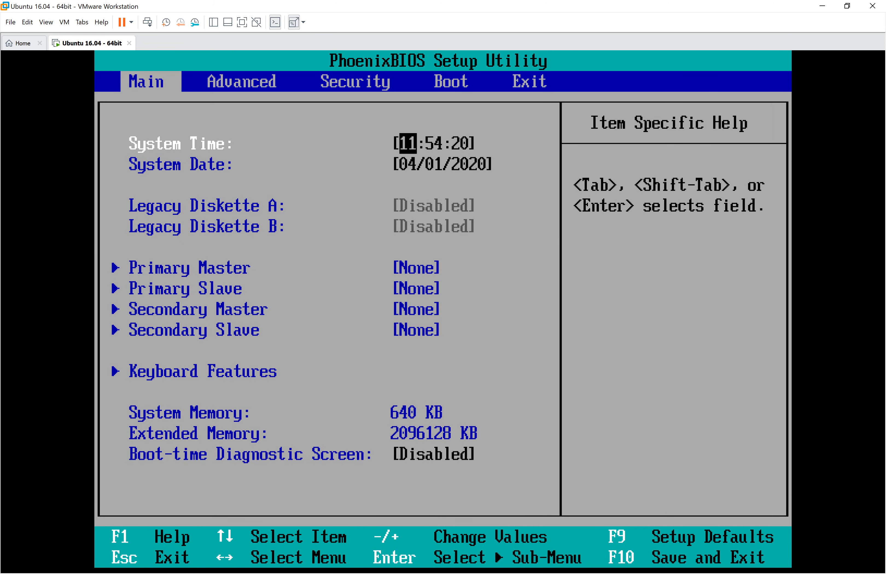
key("Right")
key("Right")
key("Right")
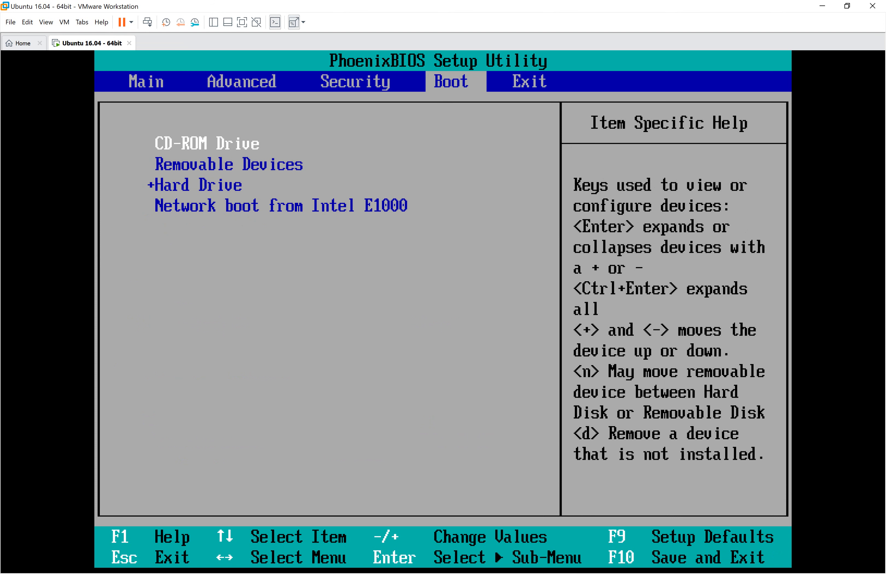
key("Down")
key("Down")
key("Up")
key("Up")
Move CD-ROM Drive down in the boot order and return to the Main page.
key("minus")
key("minus")
key("minus")
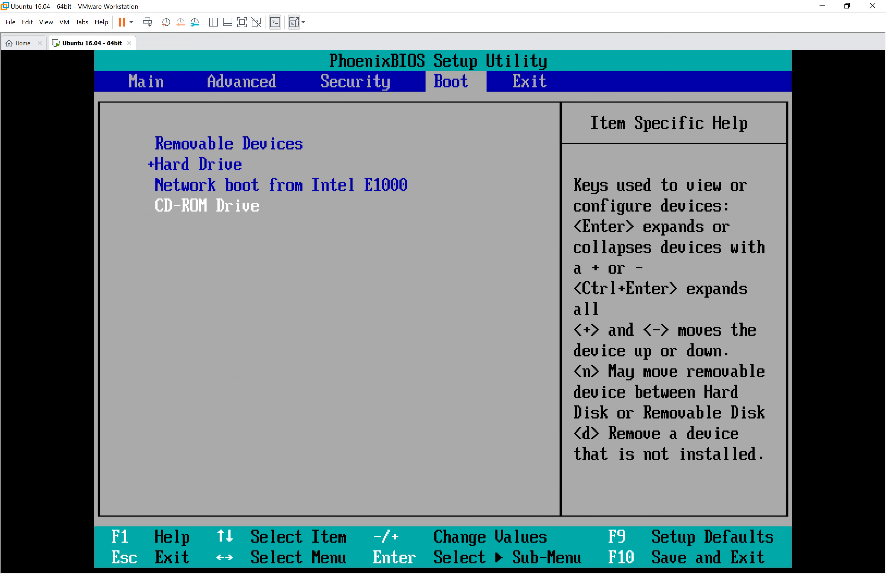
key("Right")
key("Left")
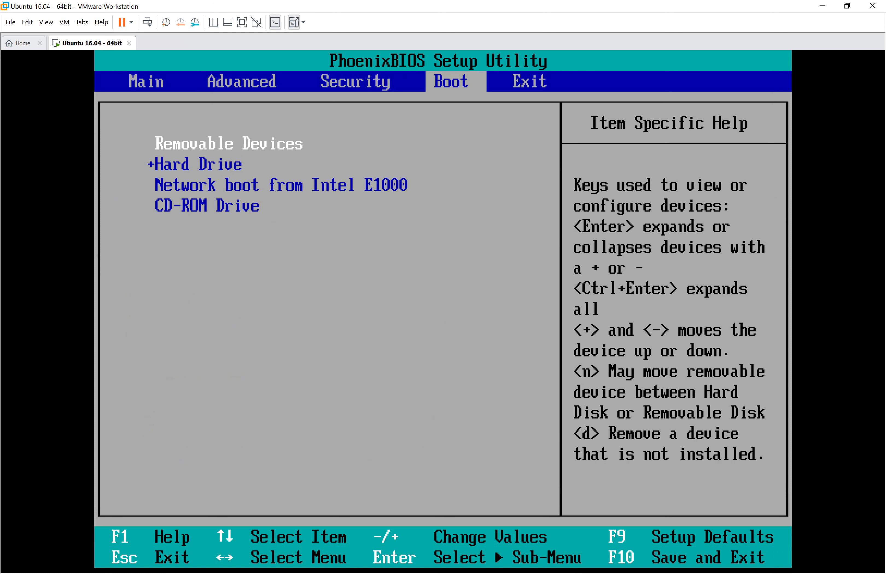
key("Left")
key("Left")
key("Left")
key("Left")
key("Right")
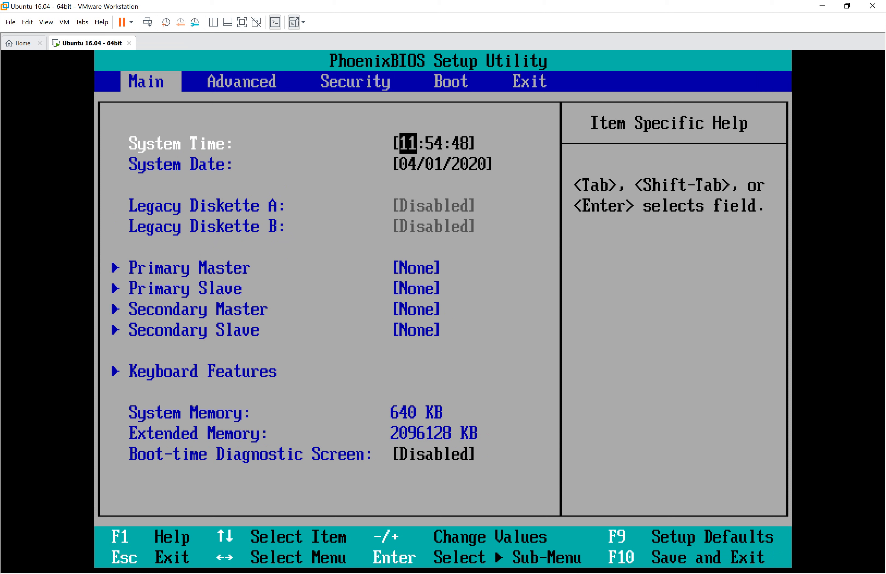
Raise CD-ROM Drive to the top of the boot order on the Boot tab.
key("Right")
key("Right")
key("Right")
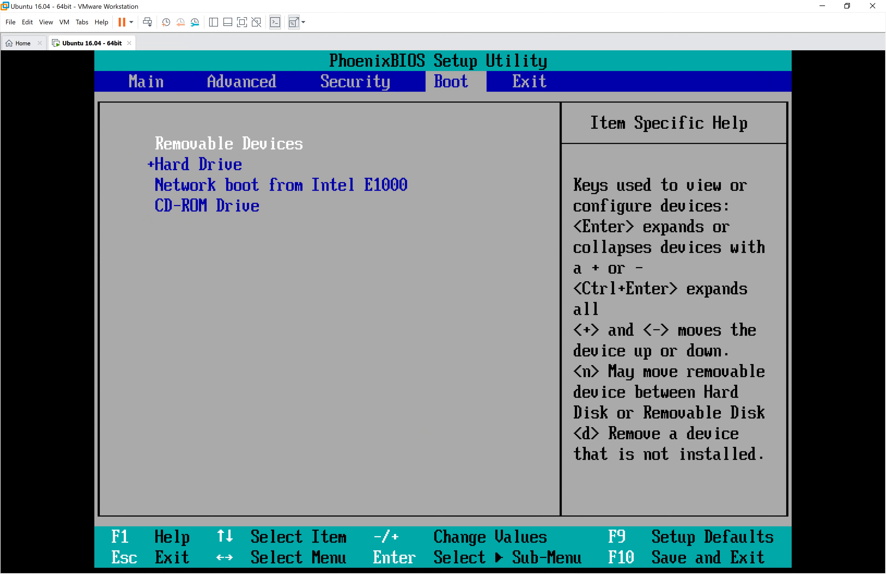
key("Down")
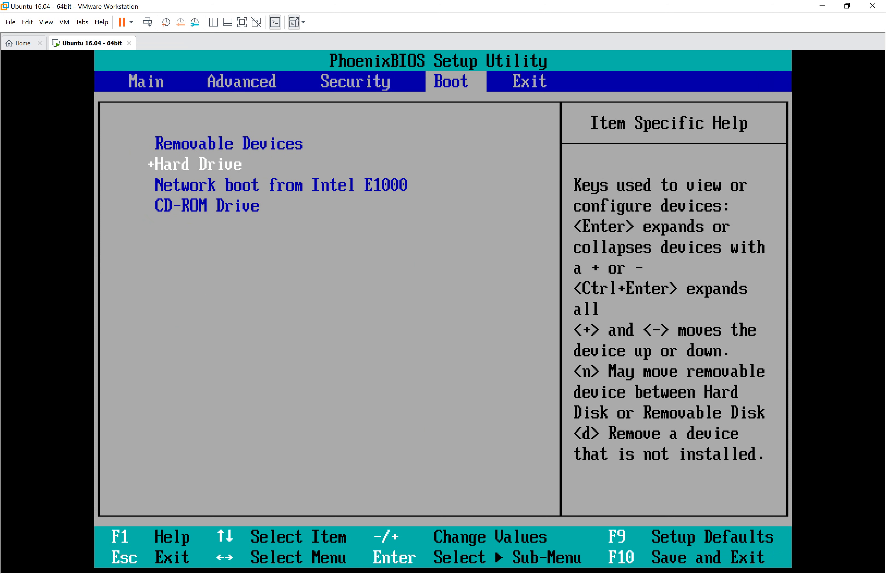
key("Up")
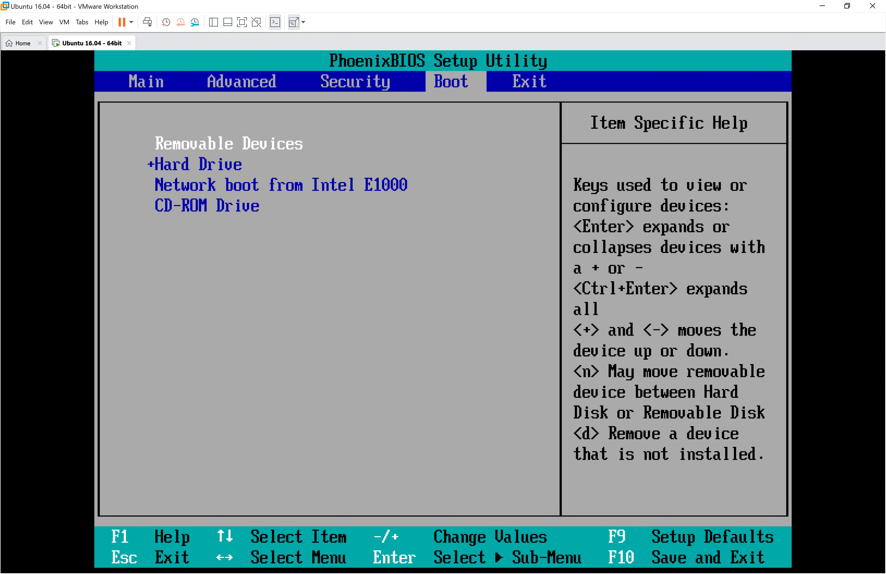
key("Down")
key("Down")
key("Down")
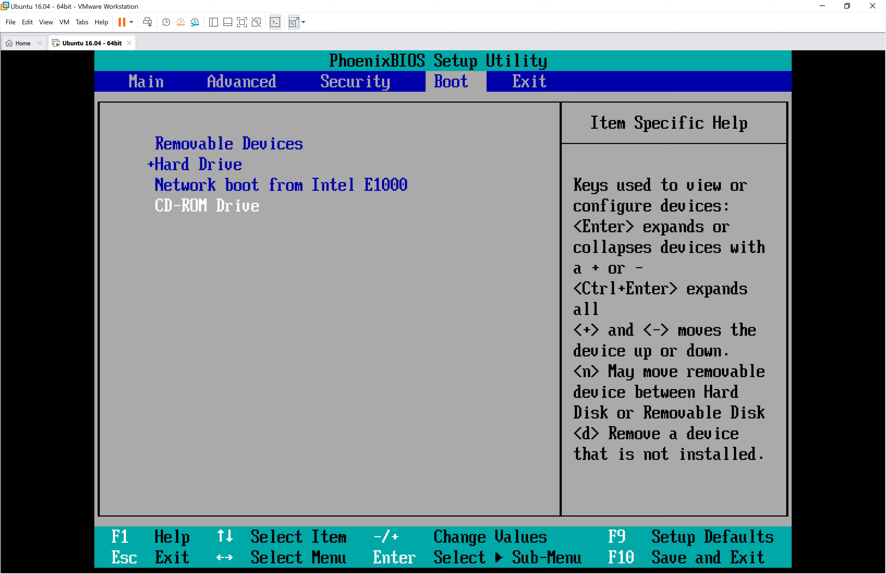
key("plus")
key("plus")
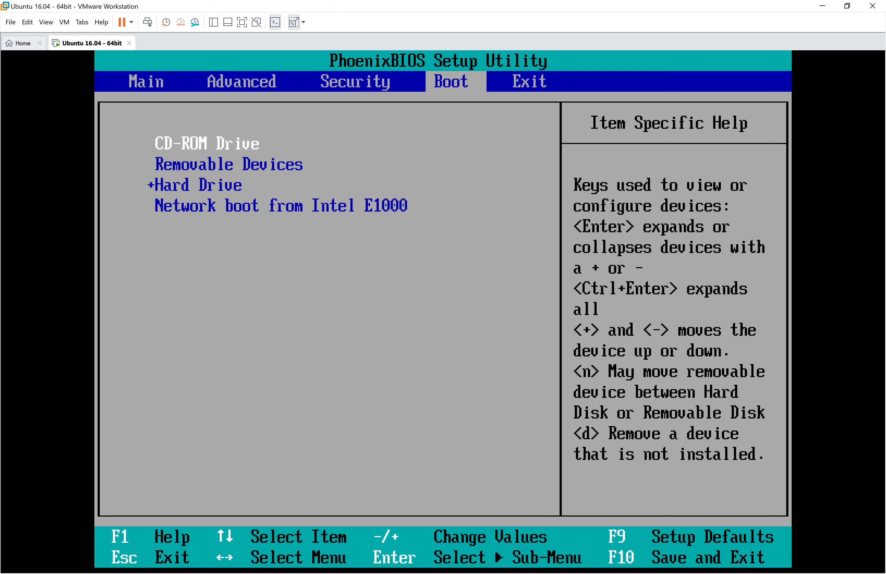
Choose Exit Saving Changes on the Exit tab and confirm, rebooting the VM.
key("Right")
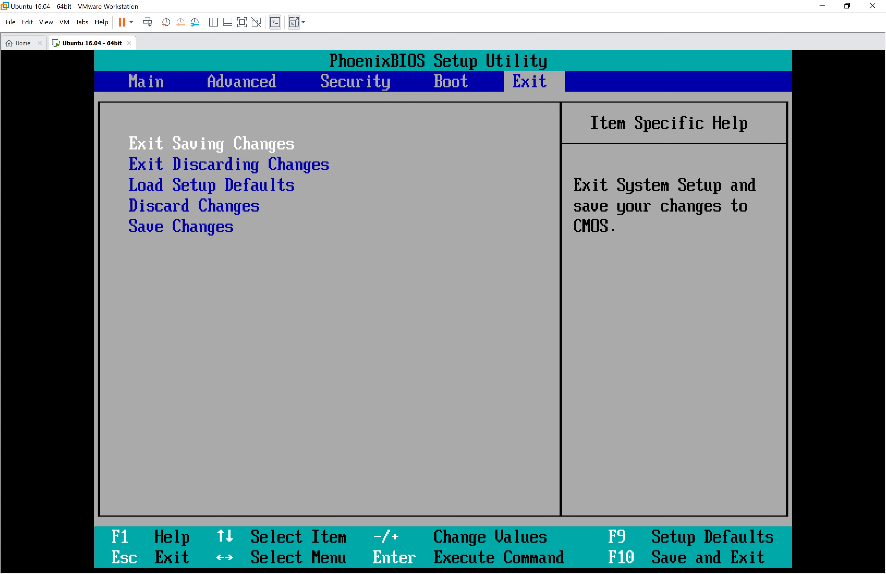
key("Down")
key("Down")
key("Down")
key("Down")
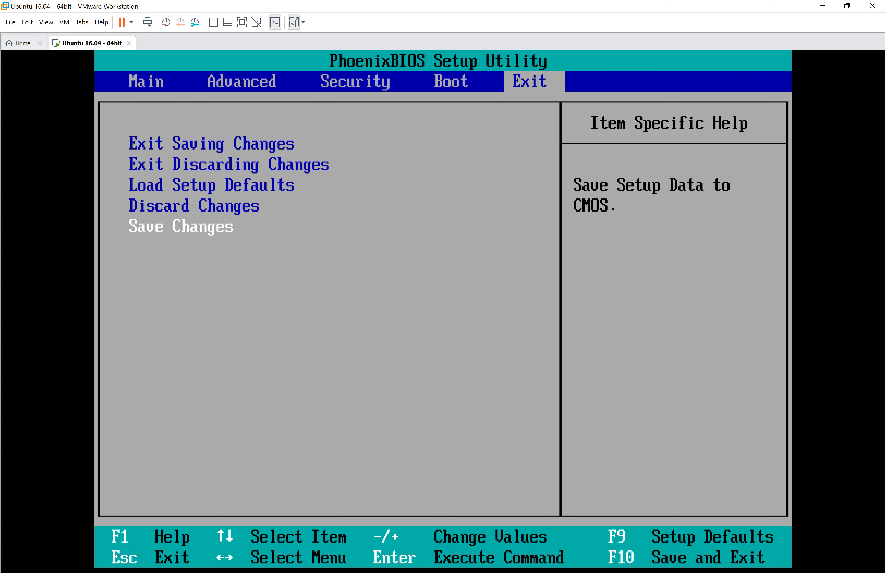
key("Return")
key("Return")
key("Right")
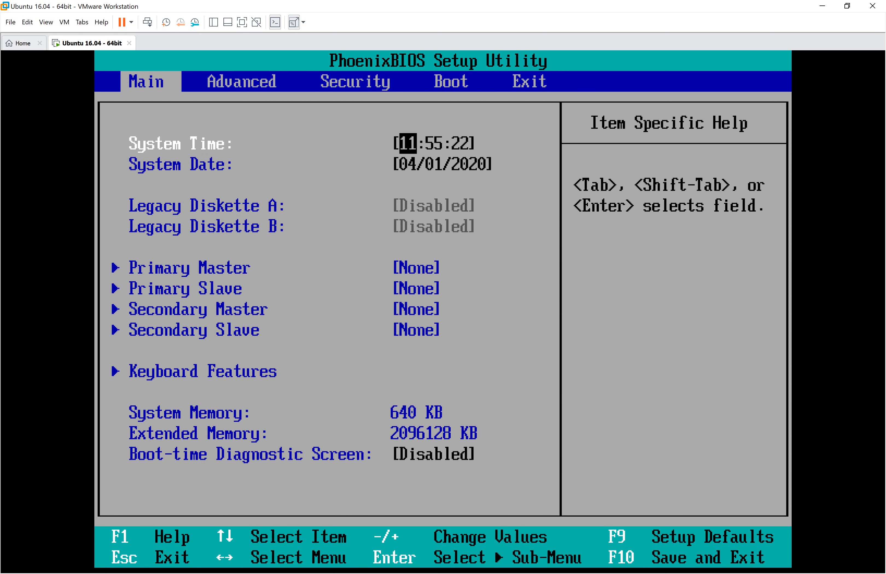
key("Right")
key("Right")
key("Right")
key("Right")
key("Down")
key("Up")
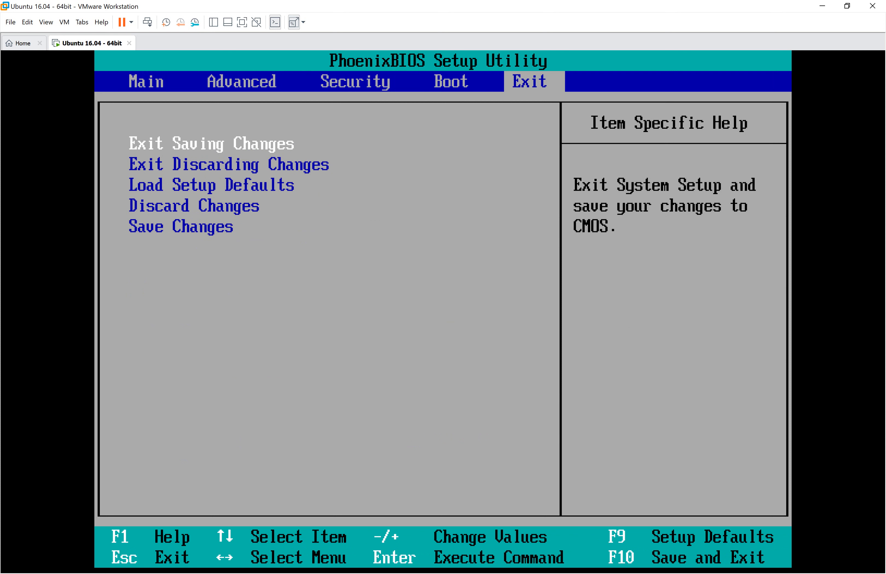
key("Return")
key("Return")
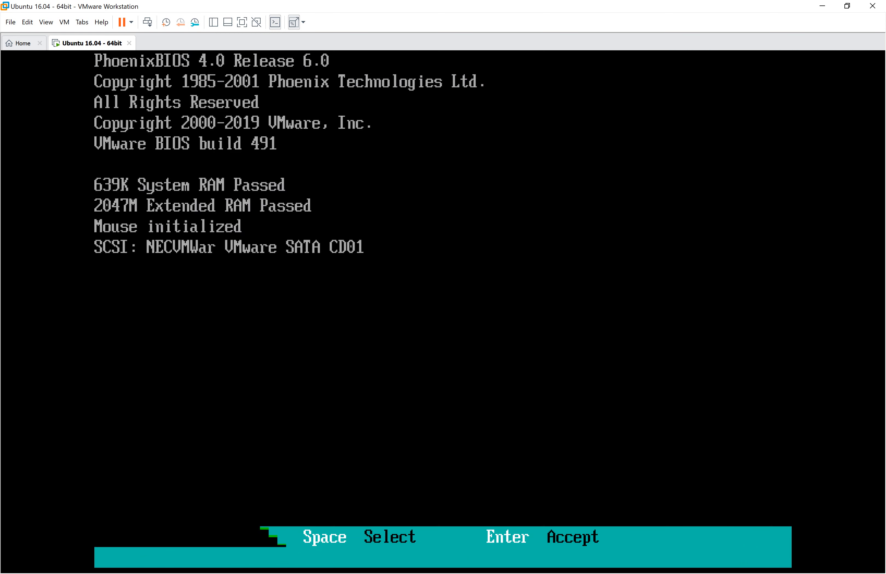
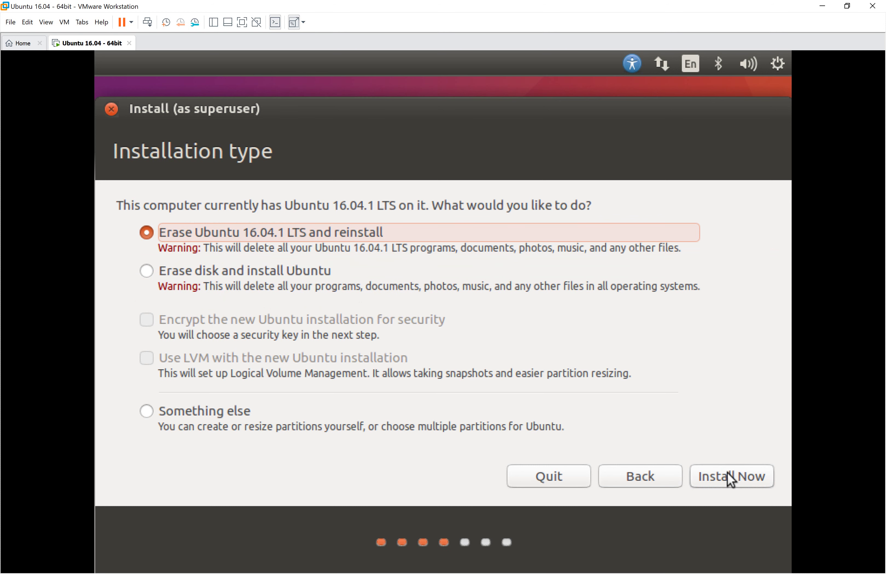
Choose 'Something else' partitioning, then inspect the sda5 swap and sda2 ext4 partitions.
left_click(159, 410)
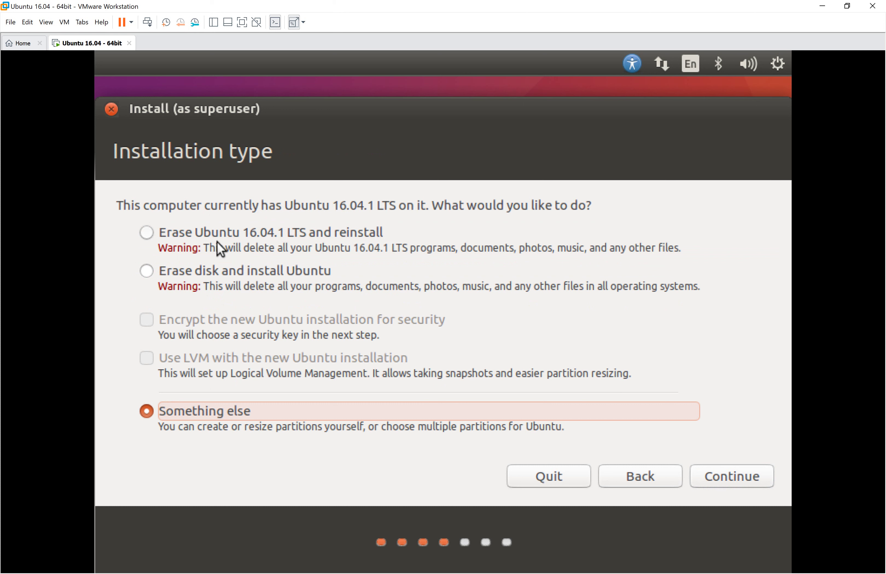
left_click(716, 484)
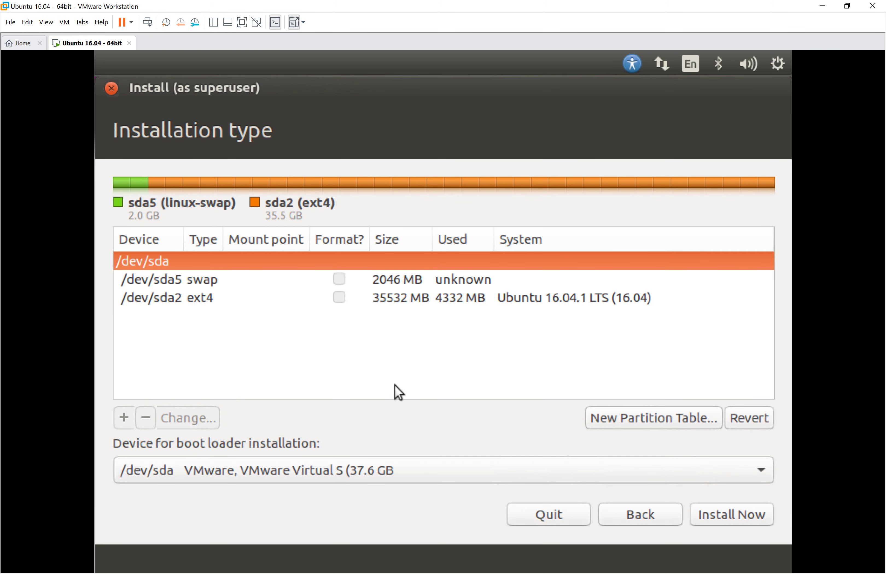
left_click(397, 282)
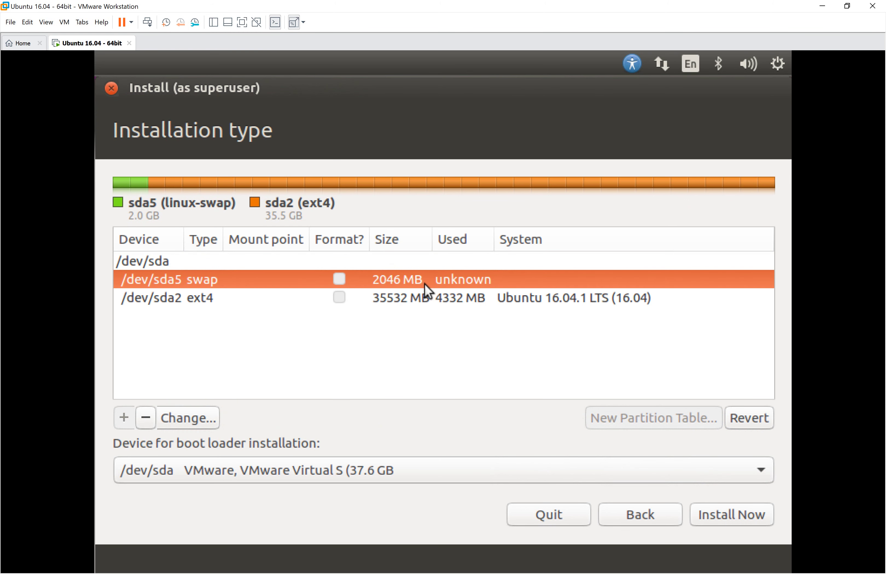
left_click(385, 297)
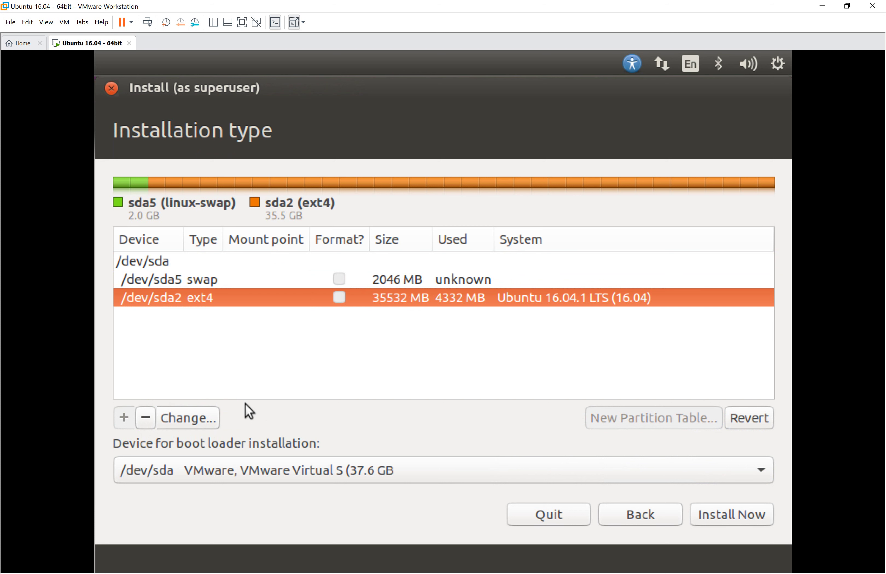
Edit /dev/sda2 to use Ext4 journaling, format it, and mount it at /.
left_click(182, 419)
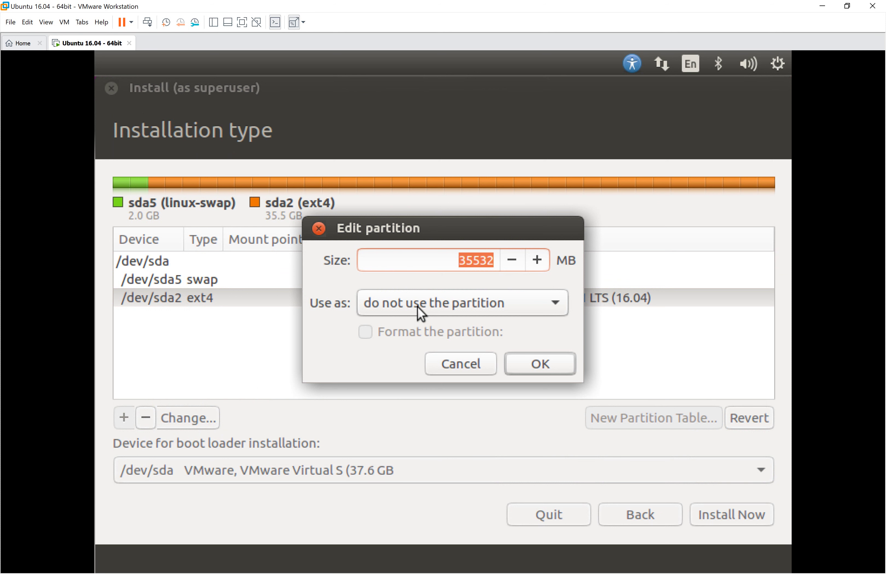
left_click(417, 307)
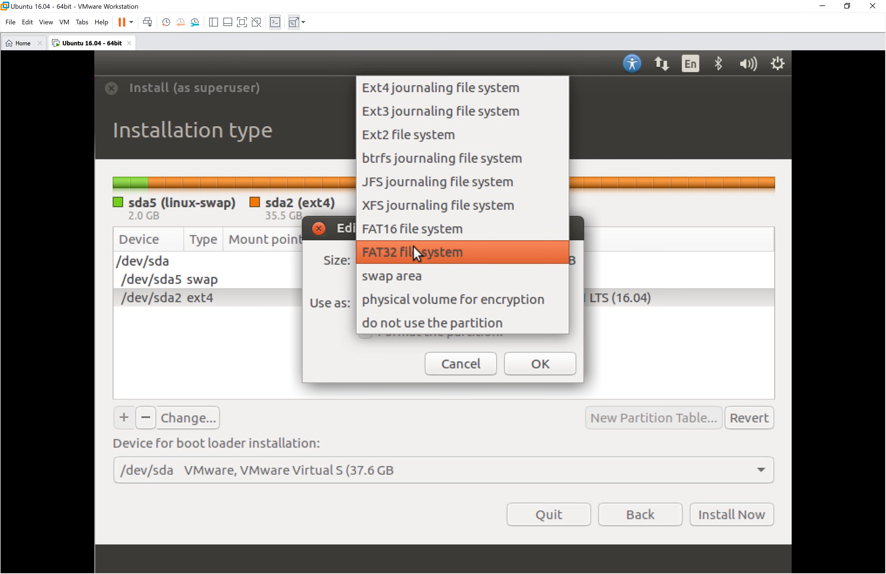
left_click(403, 93)
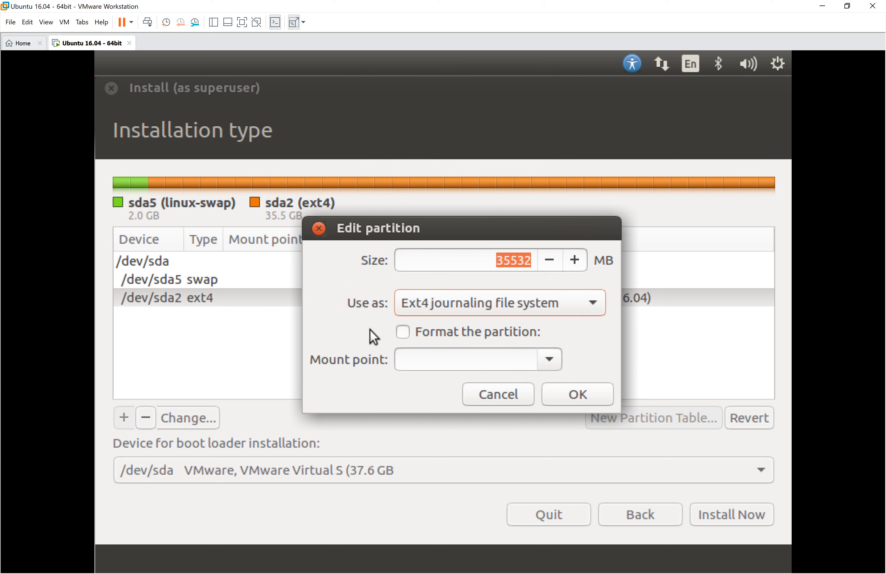
left_click(403, 332)
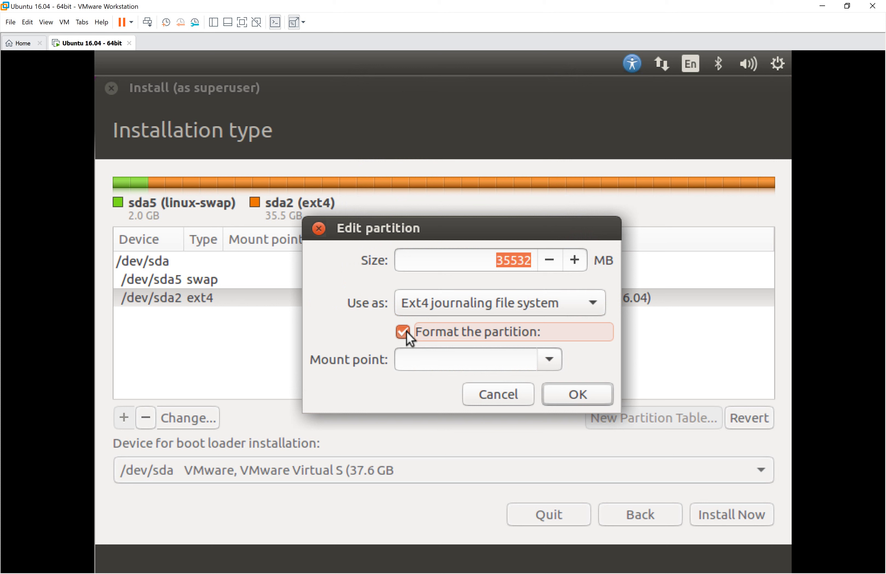
left_click(548, 359)
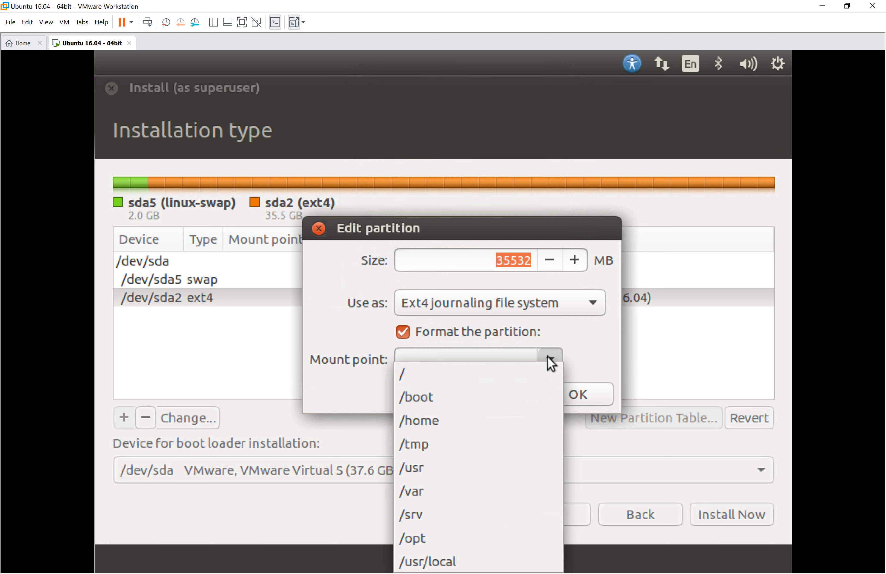
left_click(482, 377)
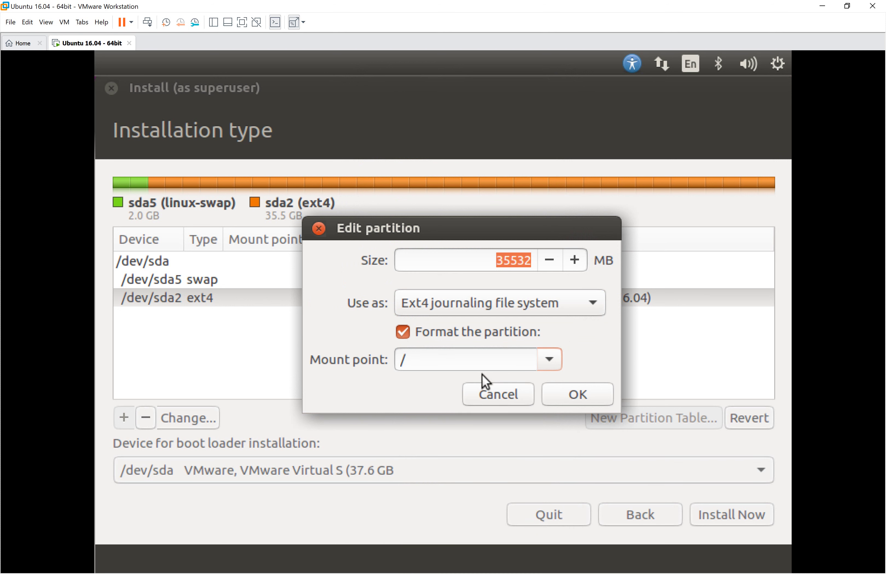
left_click(562, 390)
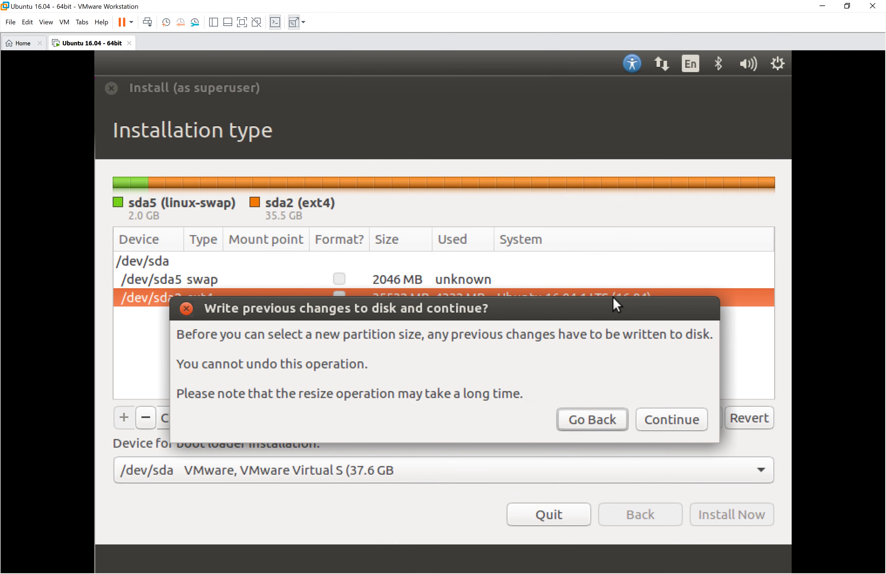
Confirm writing the previous changes to disk, then check the sda2 and sda rows.
left_click(660, 422)
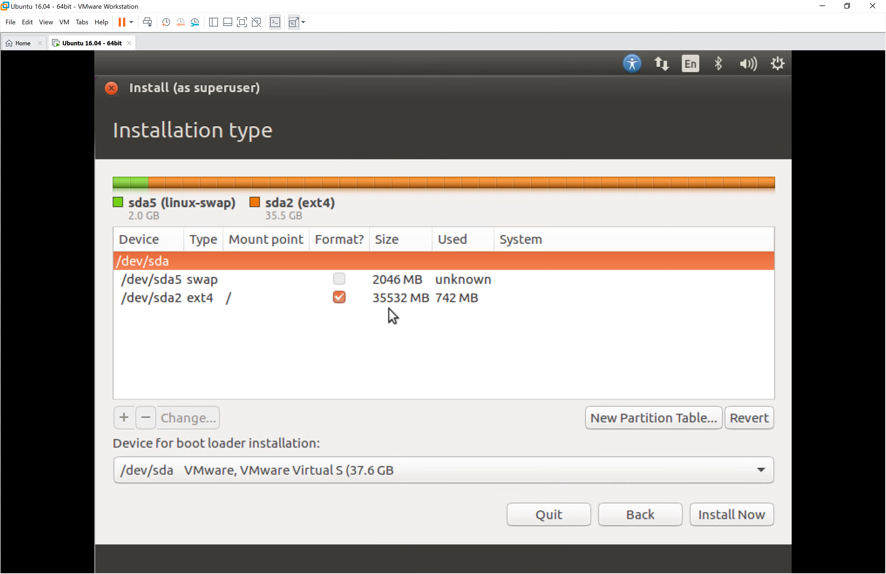
left_click(375, 300)
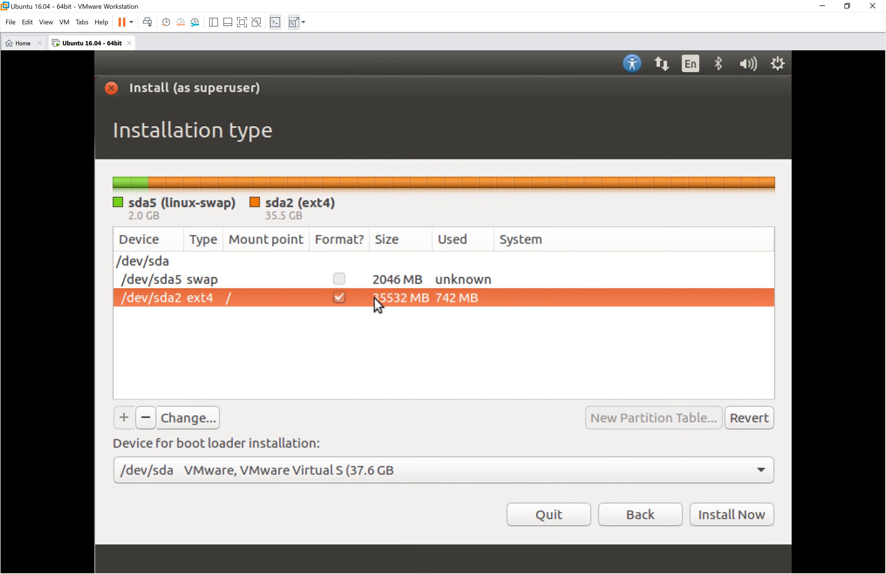
left_click(236, 266)
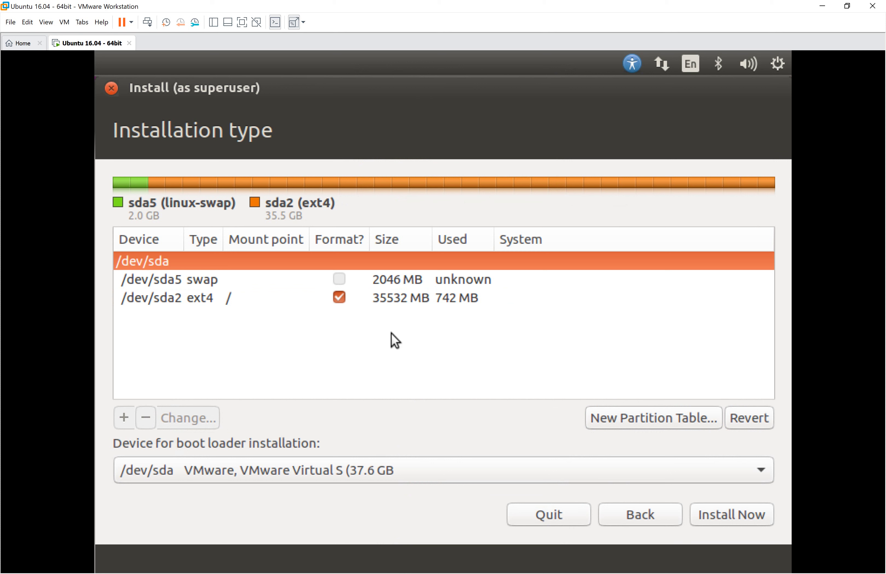
Start the install with this partition layout and set the time zone to Kathmandu.
left_click(722, 514)
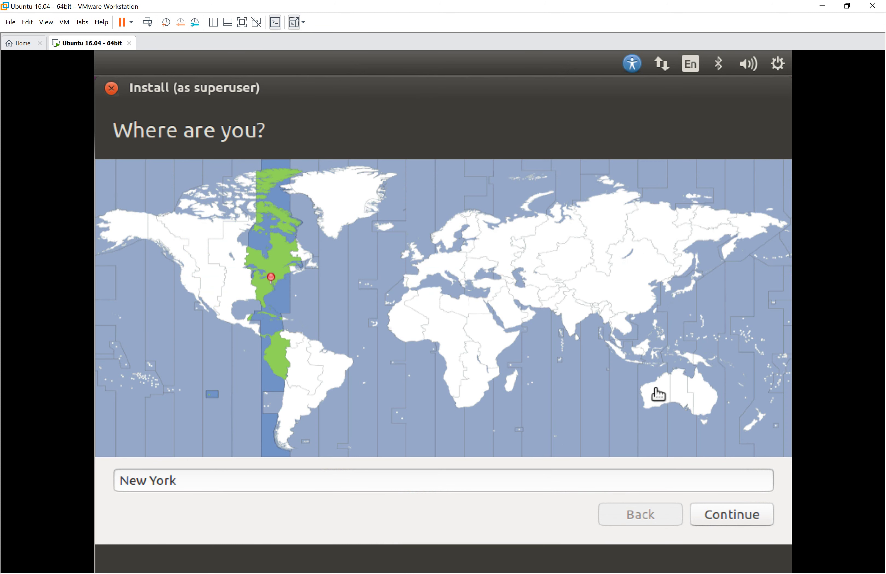
left_click(585, 302)
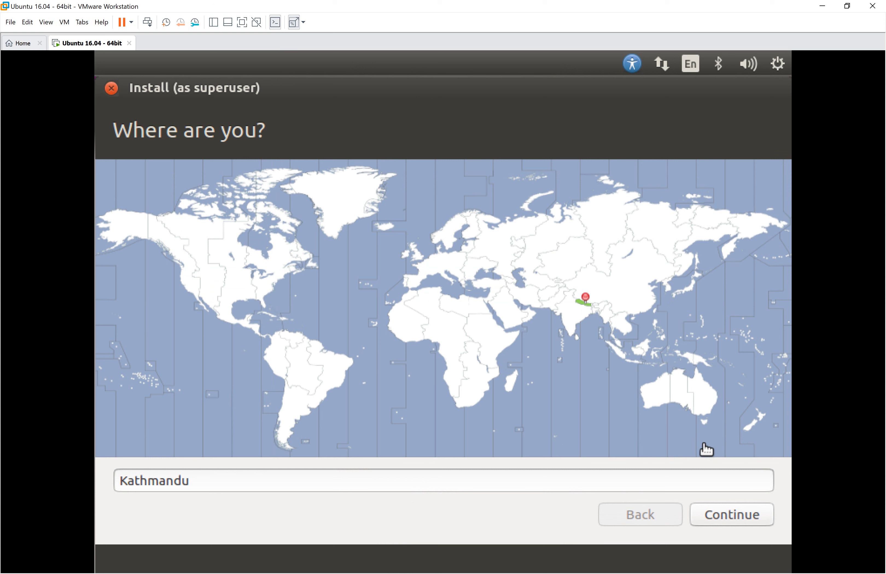
left_click(727, 521)
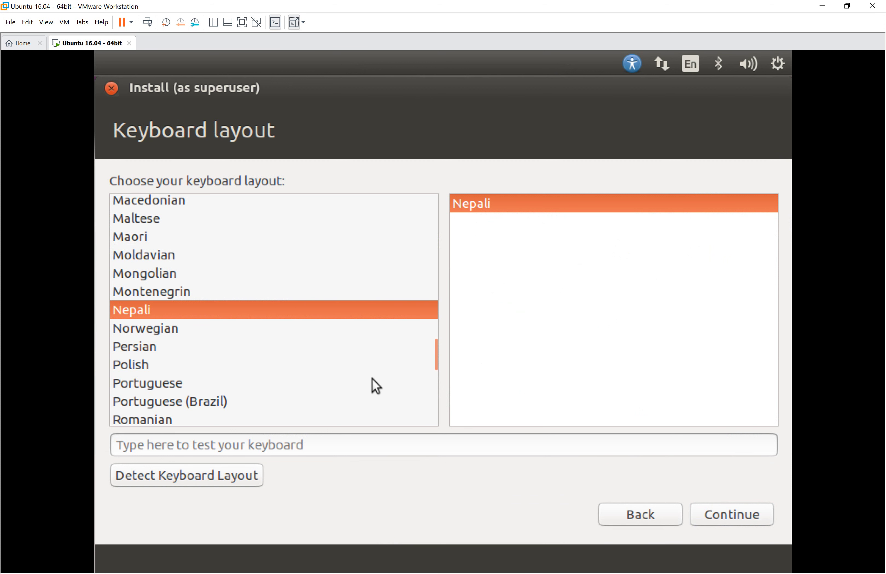
Confirm Nepali is the selected keyboard layout and continue to the account form.
scroll(311, 320, "up", 3)
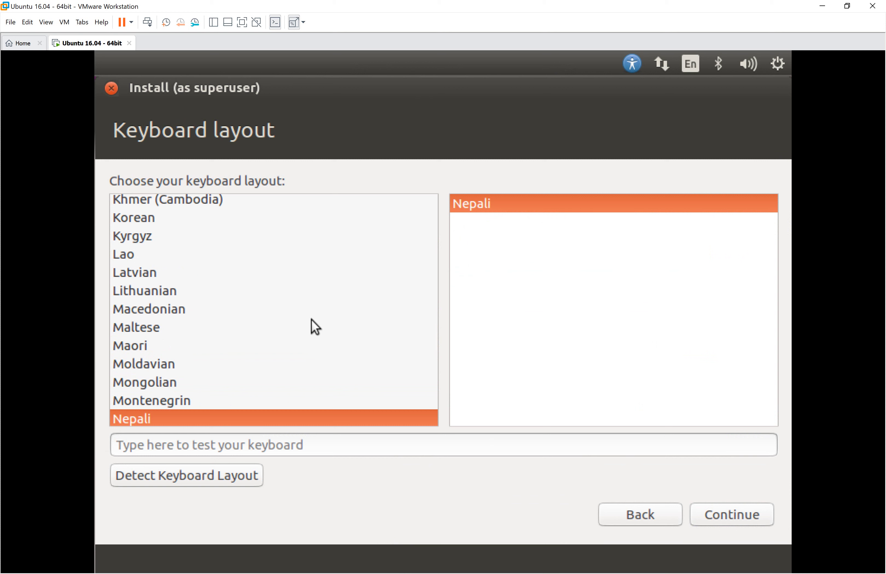
scroll(315, 326, "up", 5)
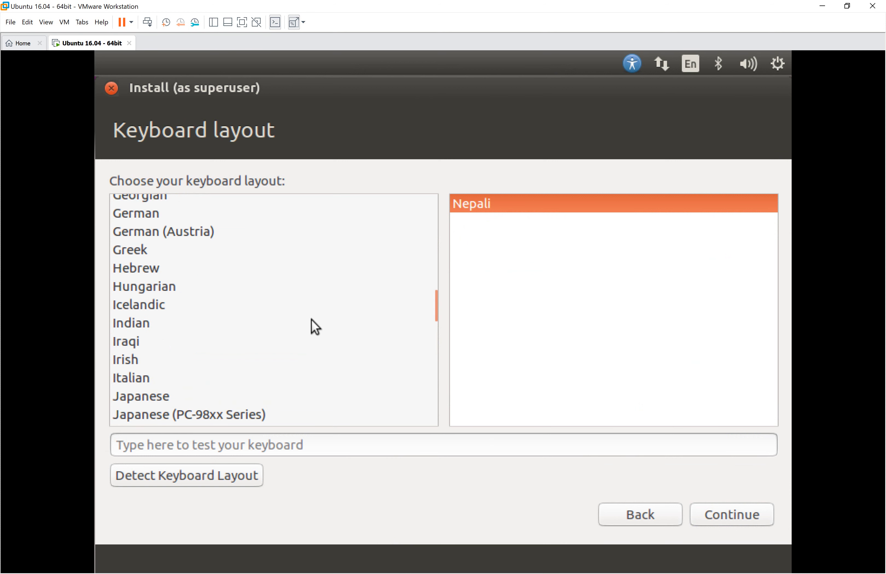
scroll(315, 327, "down", 10)
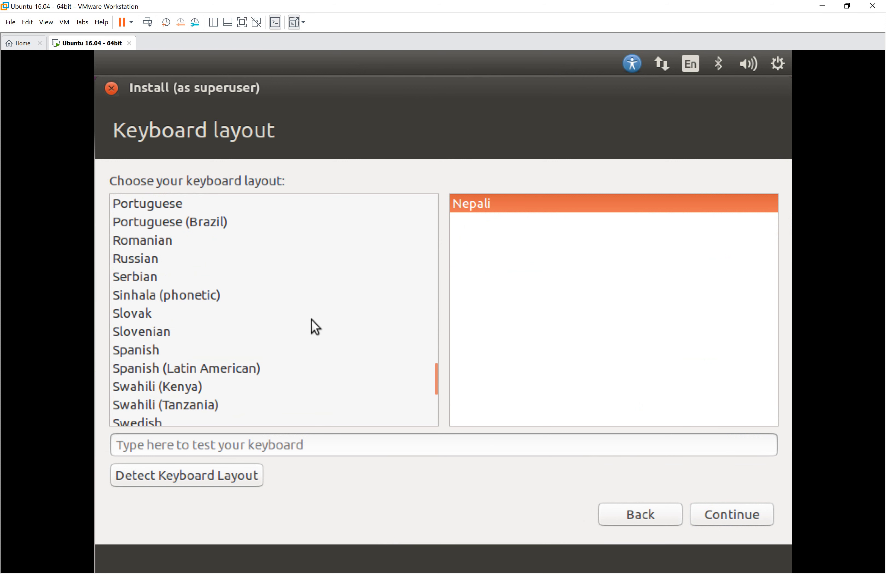
scroll(315, 326, "up", 2)
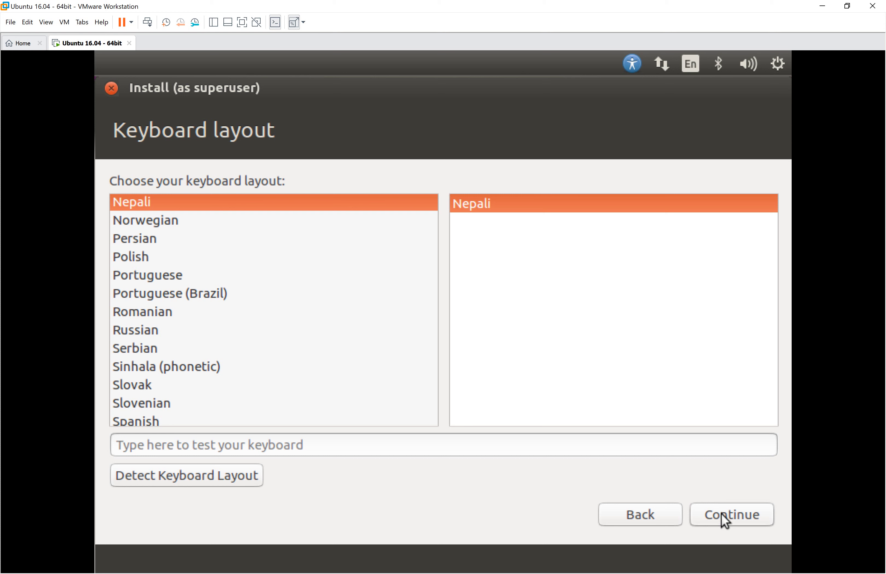
left_click(735, 515)
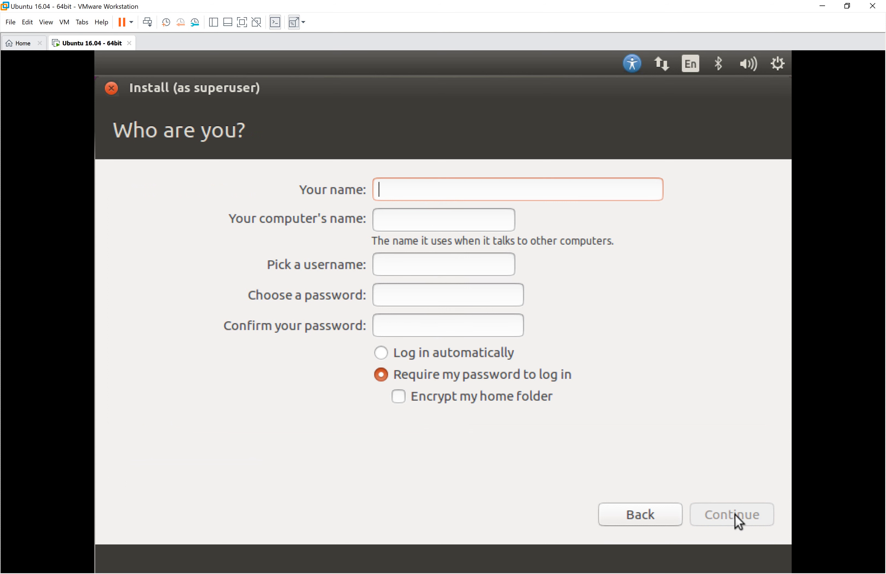
Enter 'programming' as the name and keep the password required at login.
type("ubuntu")
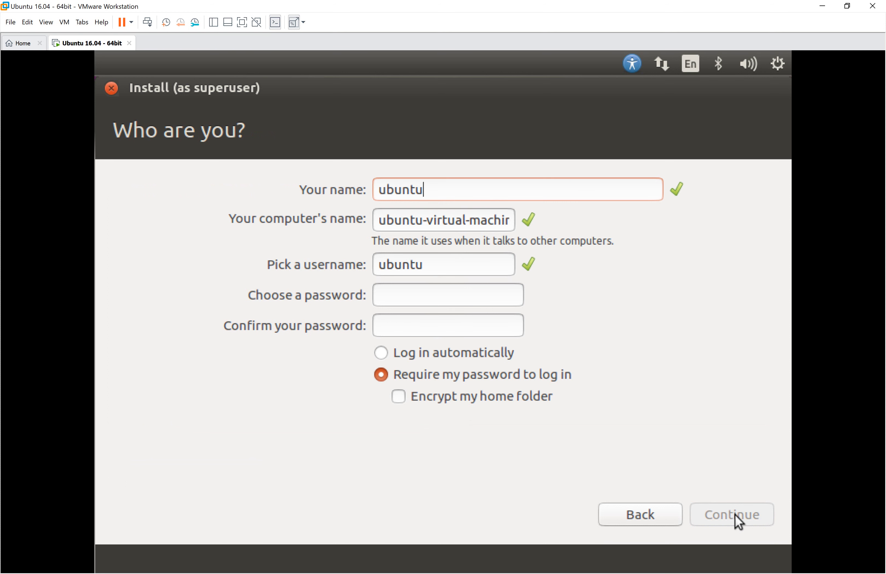
key("BackSpace")
key("BackSpace")
key("BackSpace")
key("BackSpace")
key("BackSpace")
key("BackSpace")
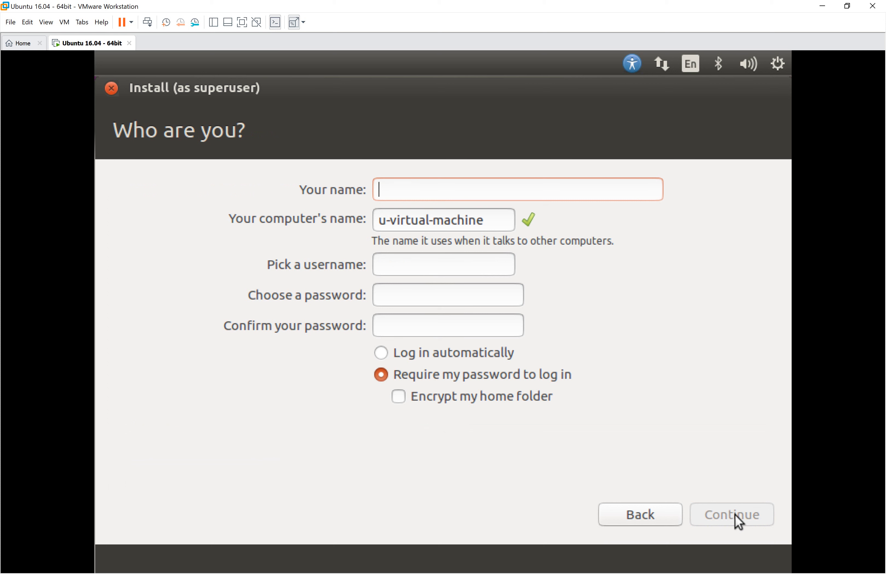
type("programming")
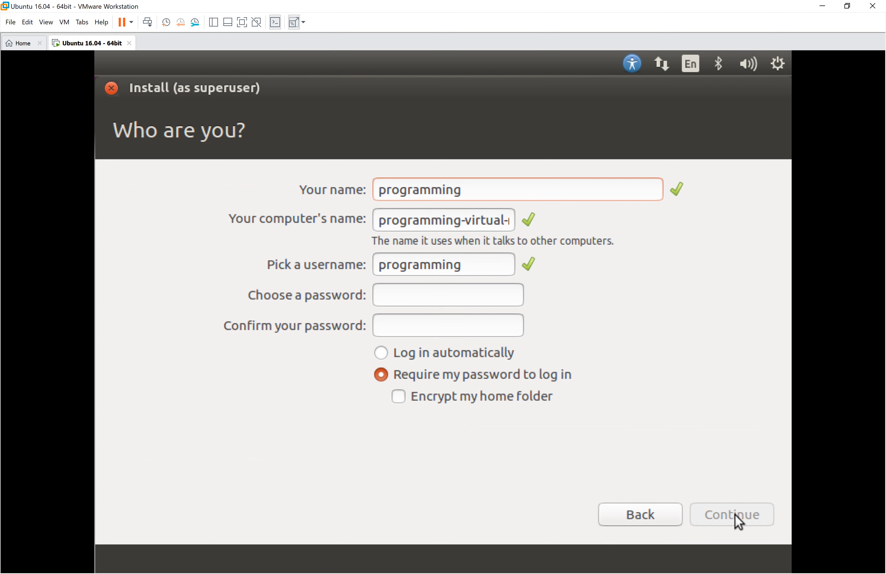
left_click(429, 298)
left_click(387, 356)
left_click(387, 375)
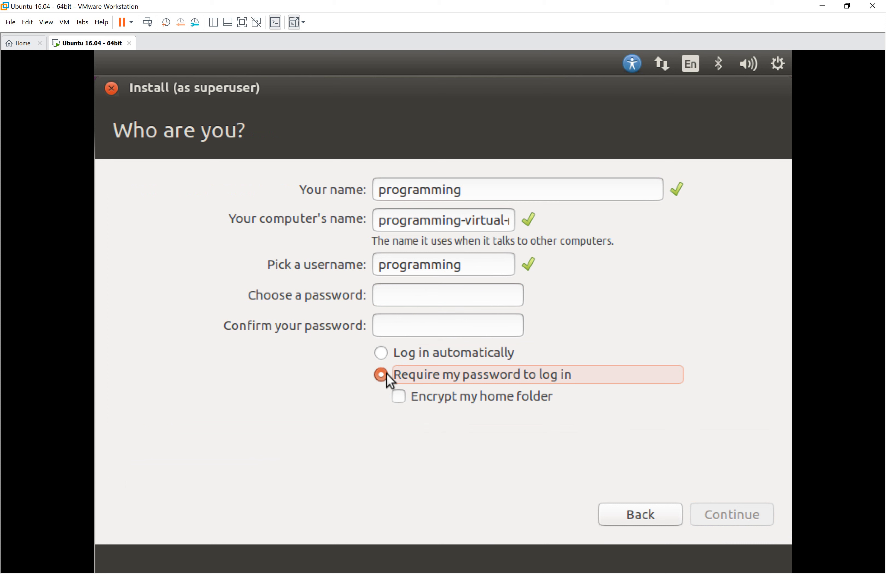
Enter and confirm the account password, then continue the installation.
left_click(393, 301)
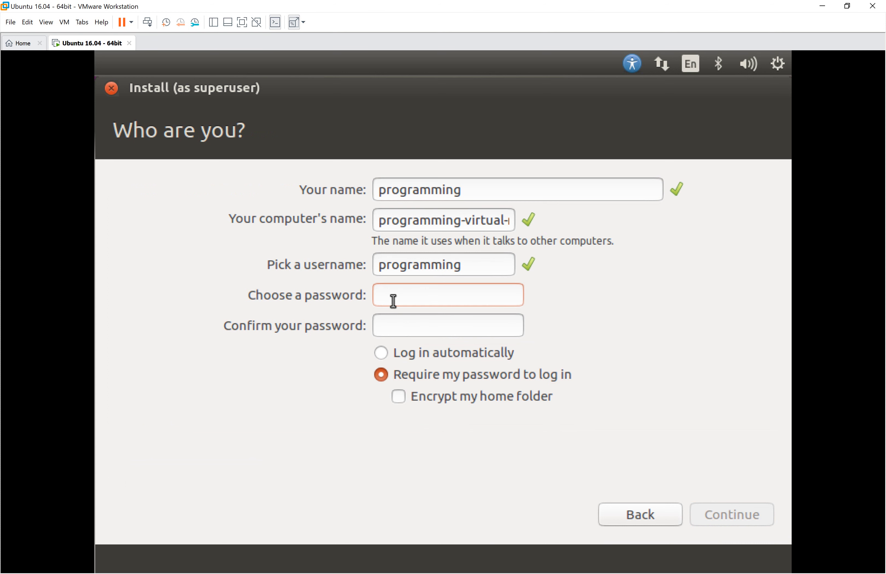
type("1234")
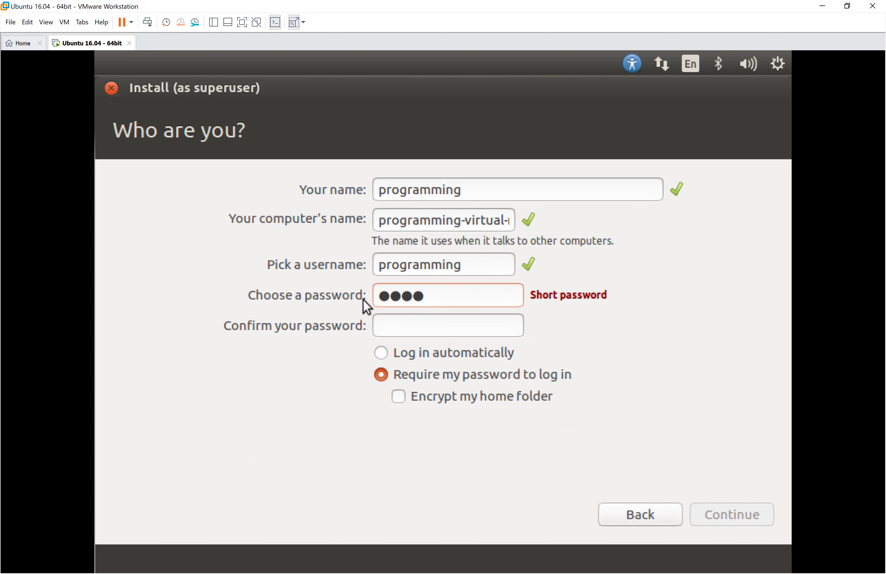
left_click(403, 321)
type("1234")
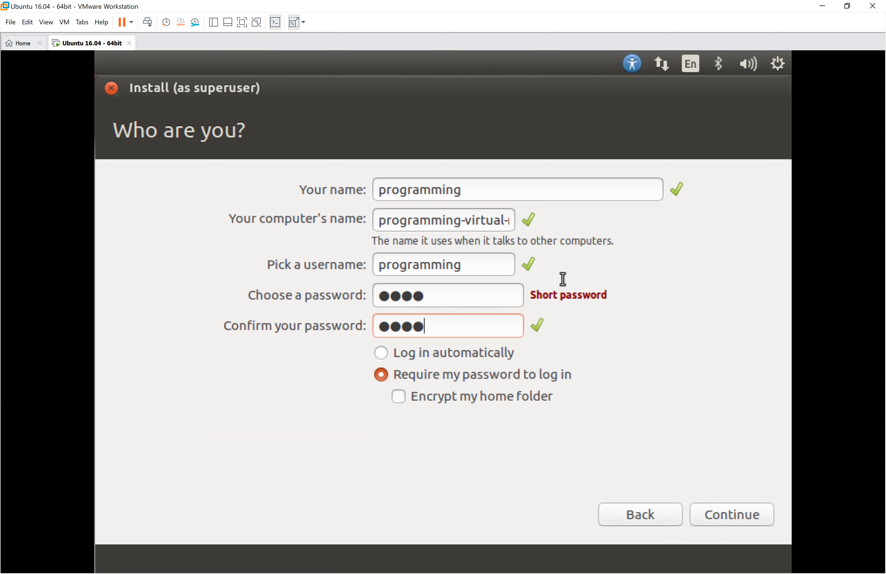
left_click(728, 513)
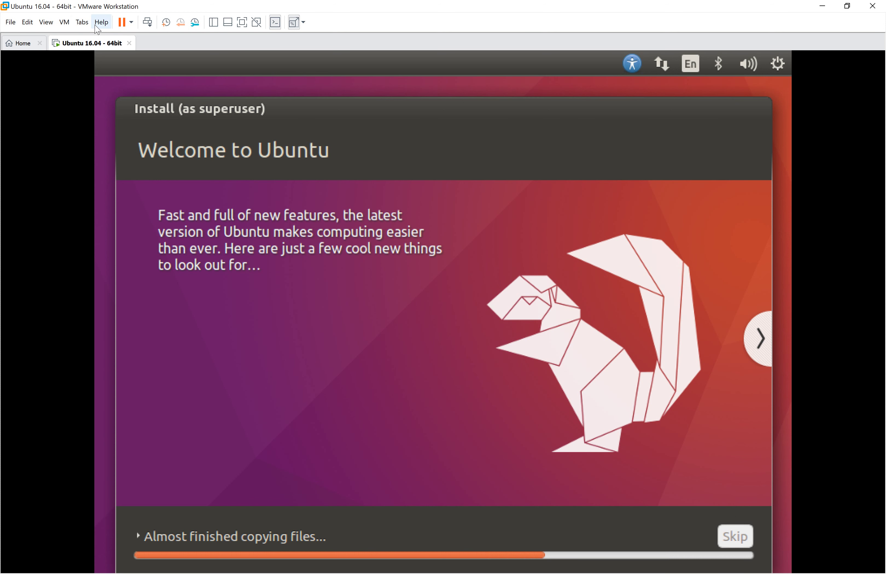
Browse the Edit and neighbouring Workstation menus while files copy.
left_click(26, 24)
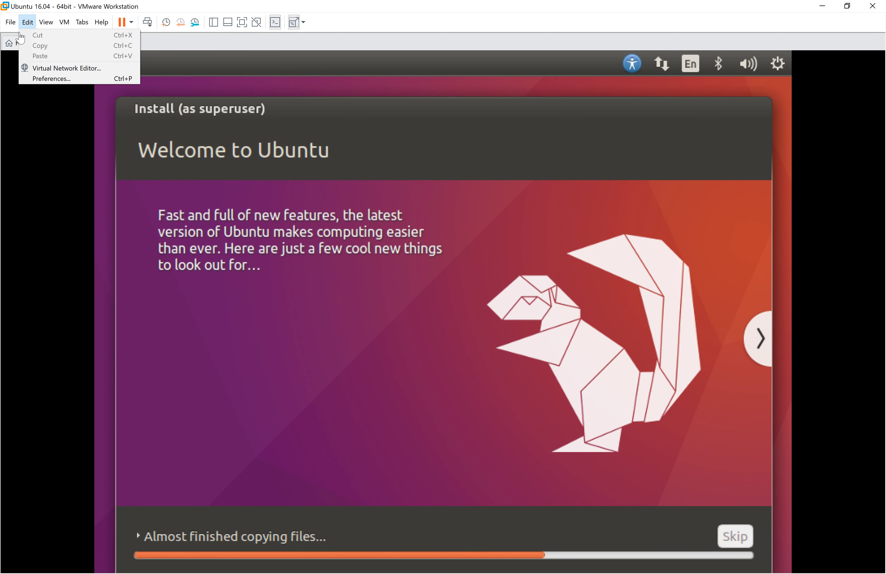
mouse_move(10, 22)
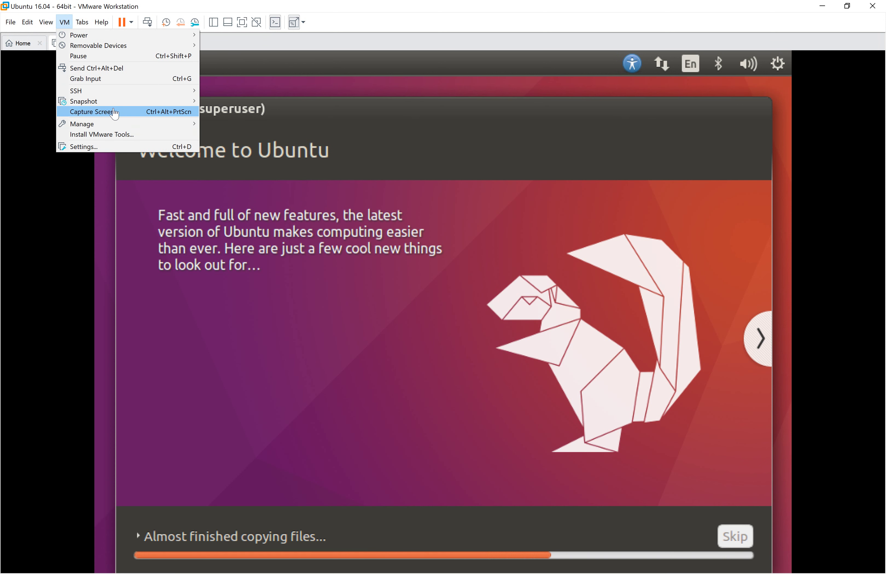
mouse_move(111, 35)
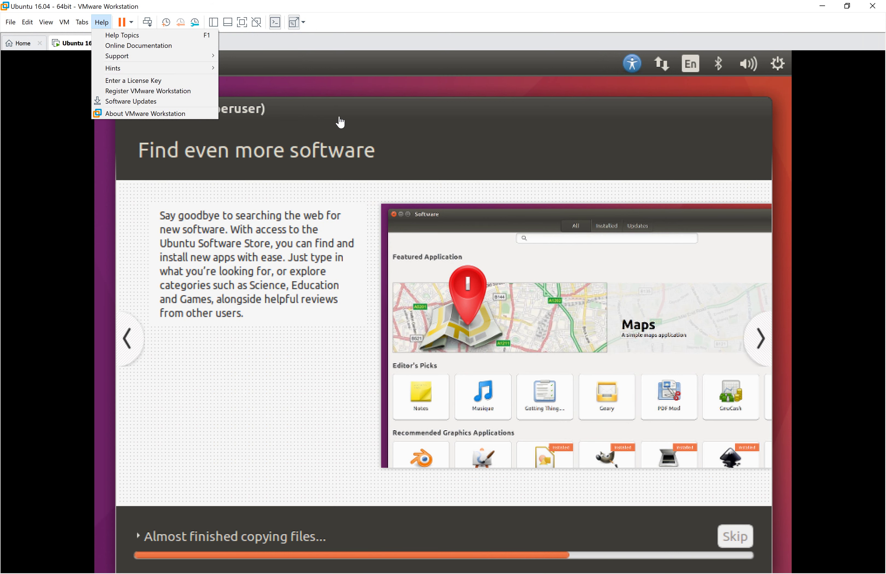
Browse the Help, VM and Tabs menus of Workstation.
left_click(342, 125)
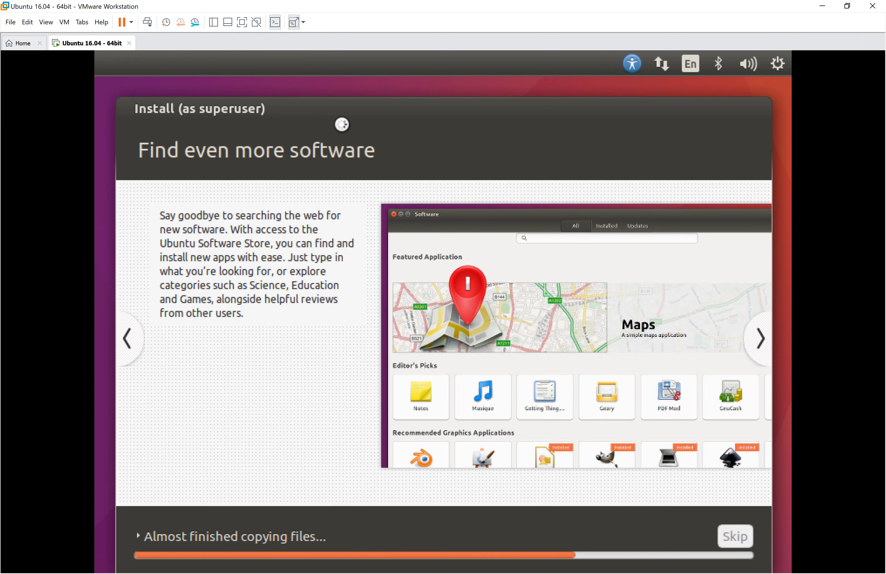
left_click(64, 26)
left_click(287, 217)
Switch repeatedly between the Home tab and the Ubuntu 16.04 machine via the tab strip and Tabs menu.
left_click(25, 49)
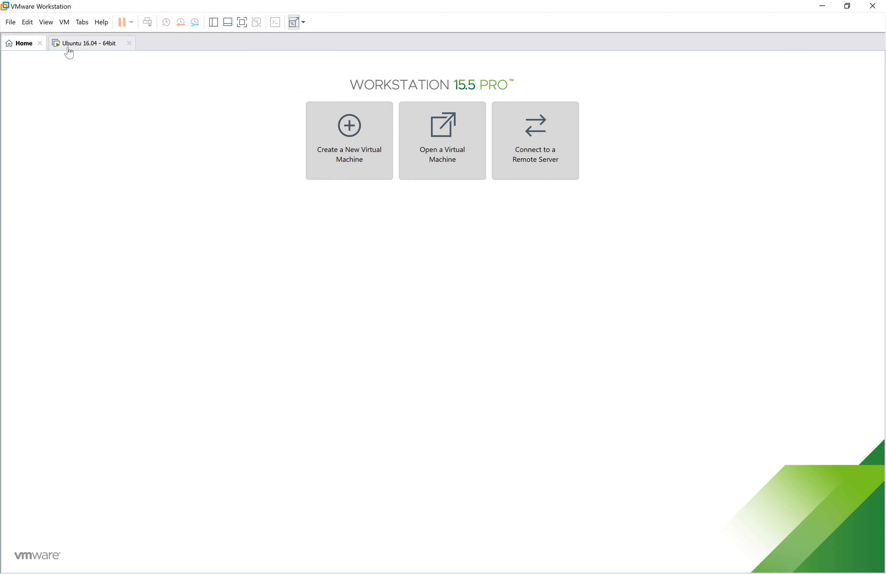
left_click(68, 49)
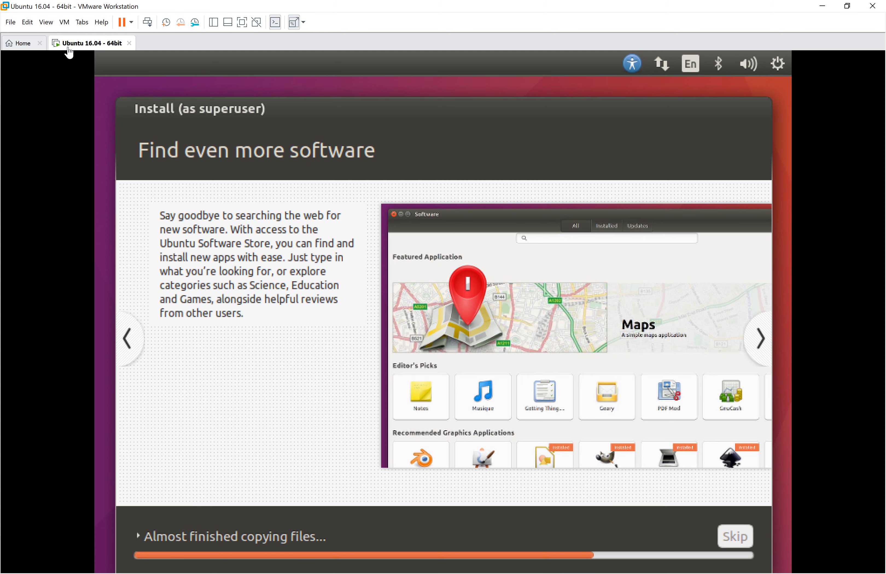
left_click(20, 44)
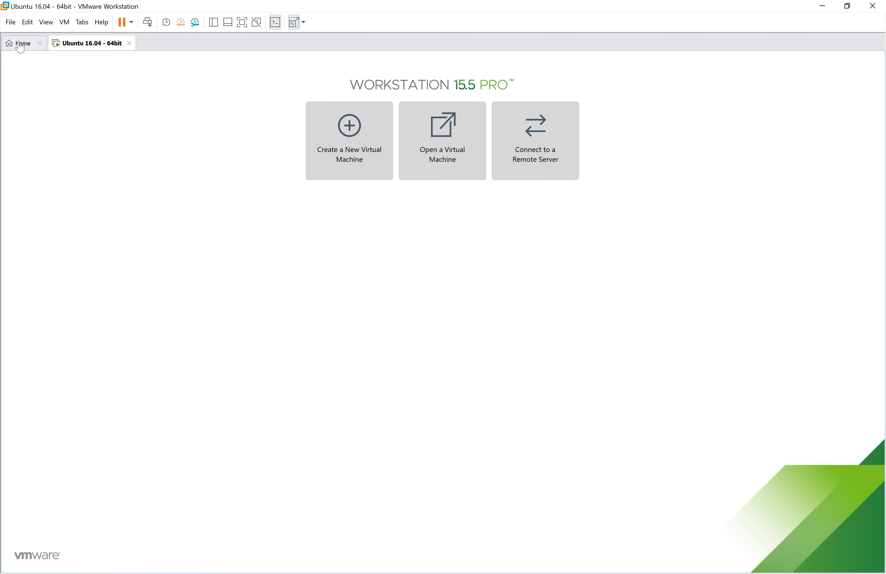
left_click(81, 23)
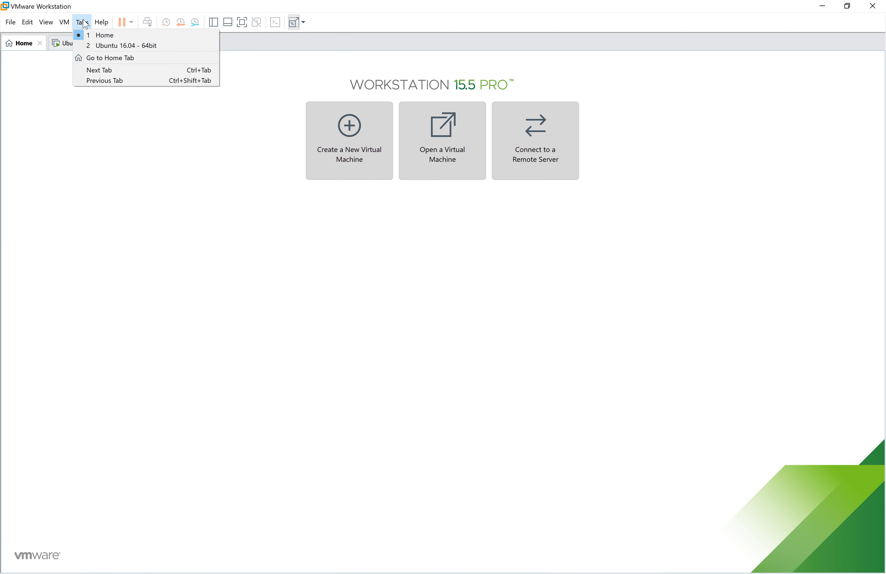
left_click(97, 46)
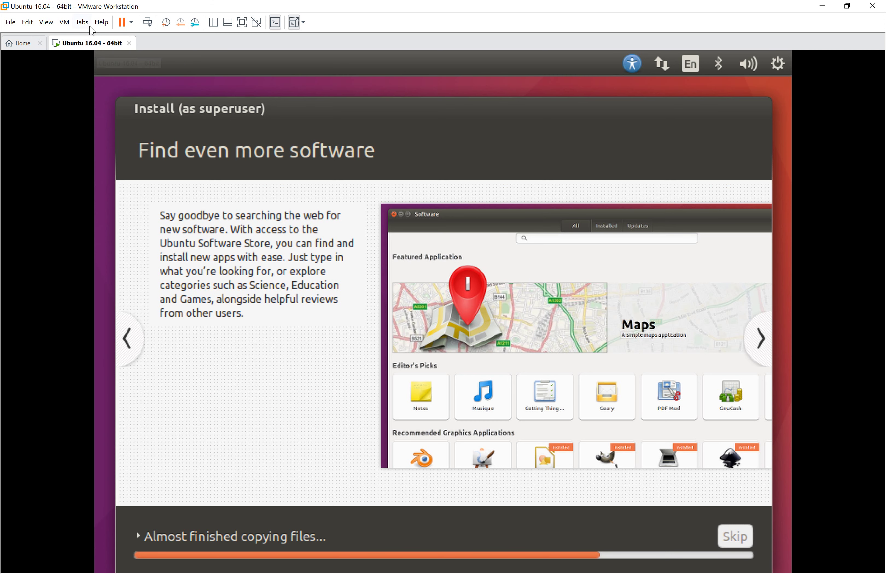
left_click(82, 22)
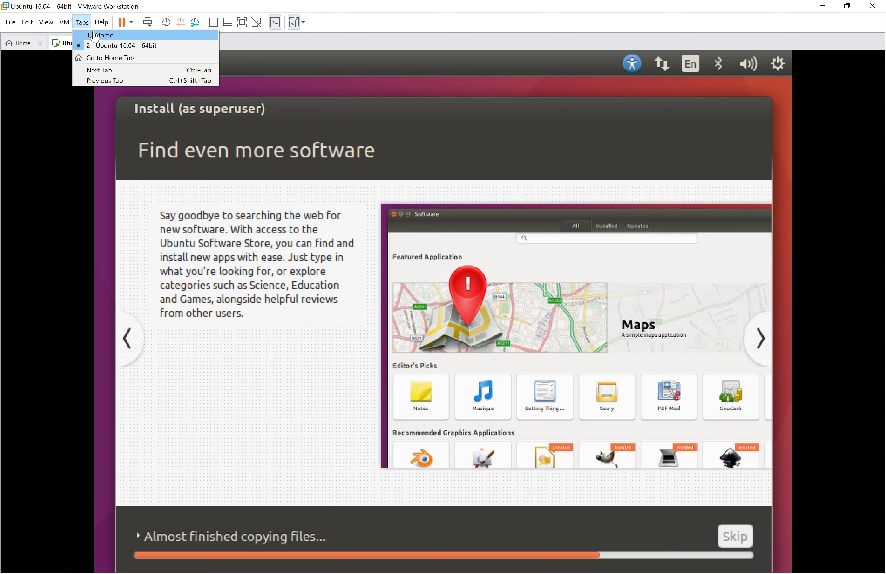
left_click(95, 35)
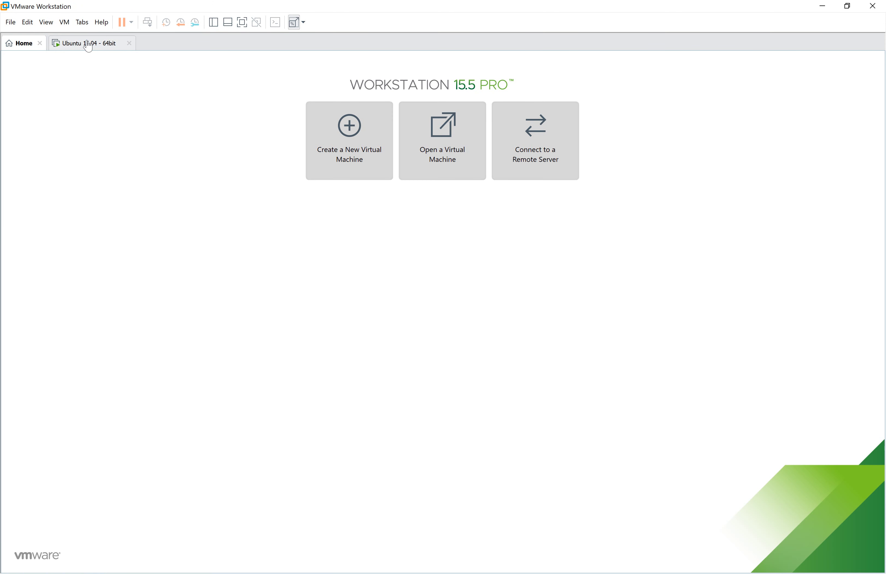
left_click(88, 45)
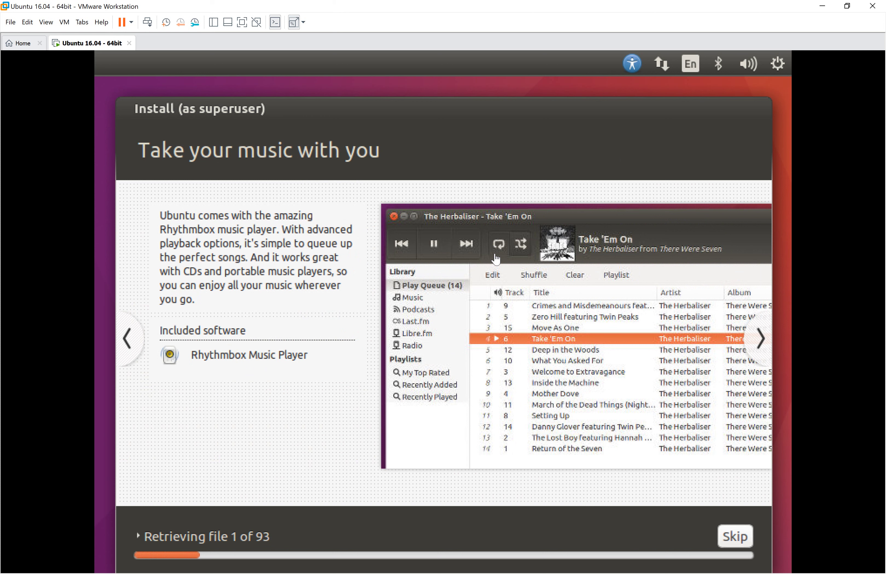
Page the slideshow back to Welcome, then forward to 'Have fun with your photos'.
left_click(129, 341)
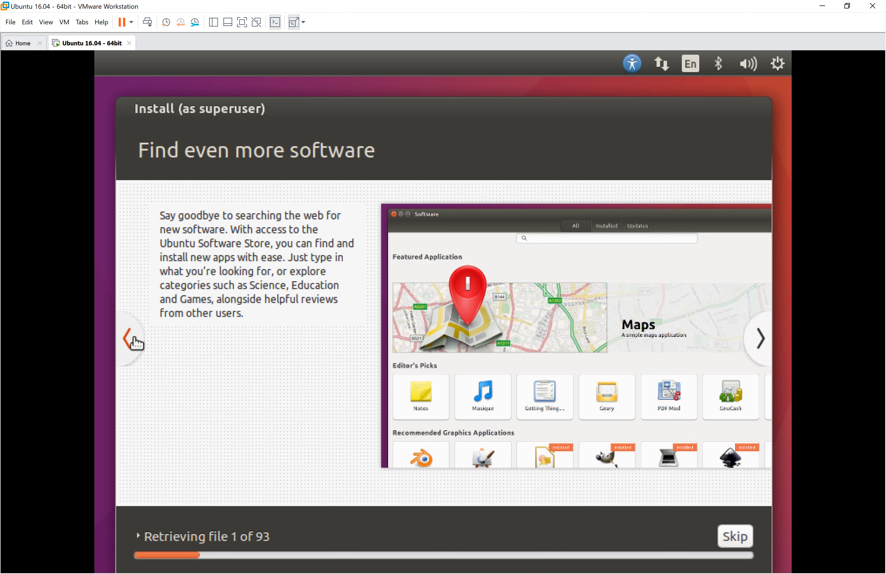
left_click(133, 340)
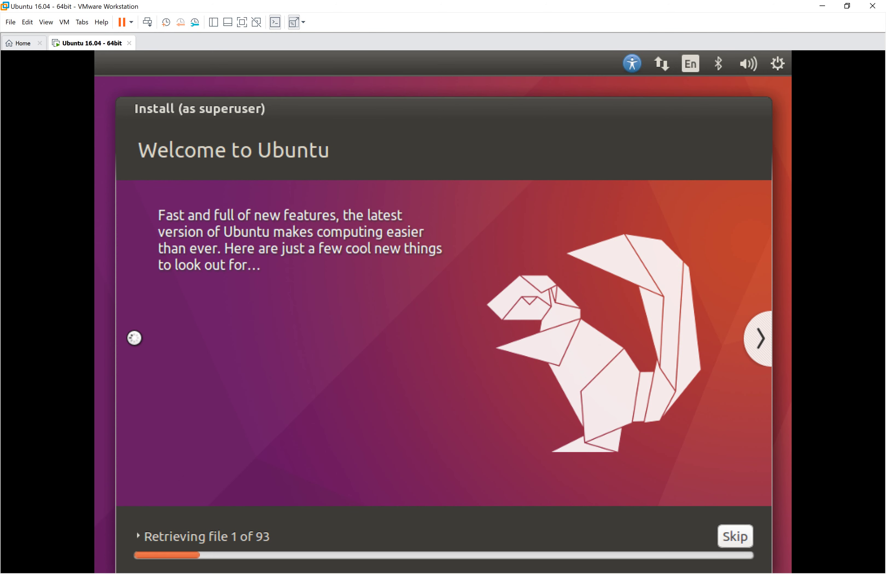
left_click(759, 339)
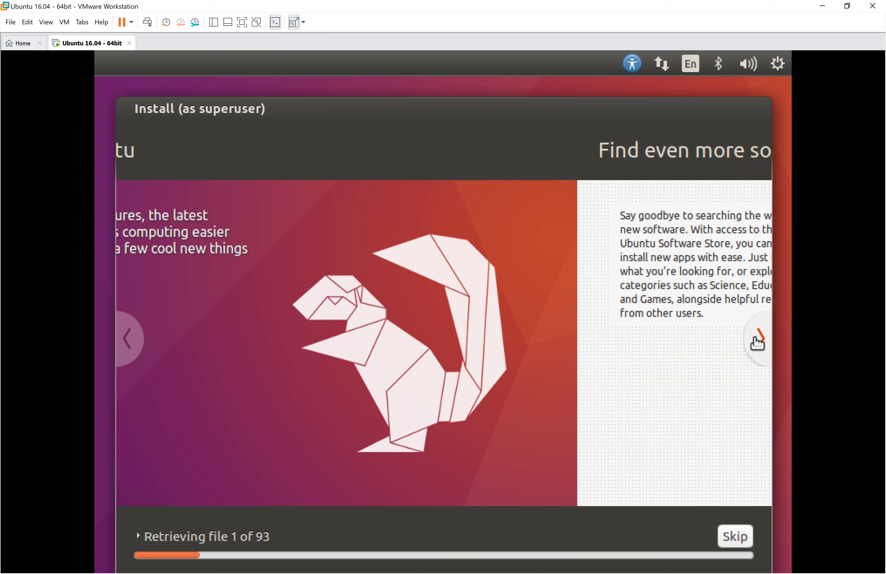
left_click(757, 340)
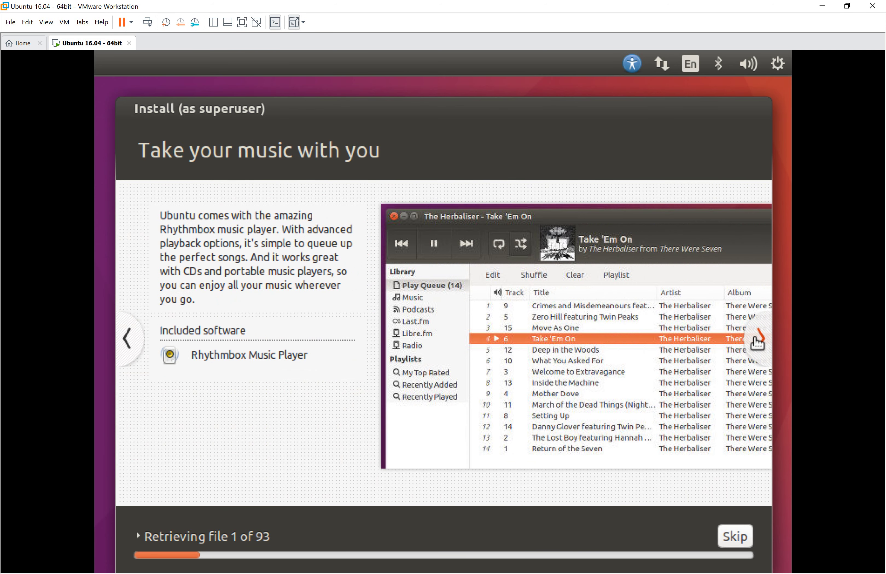
left_click(757, 340)
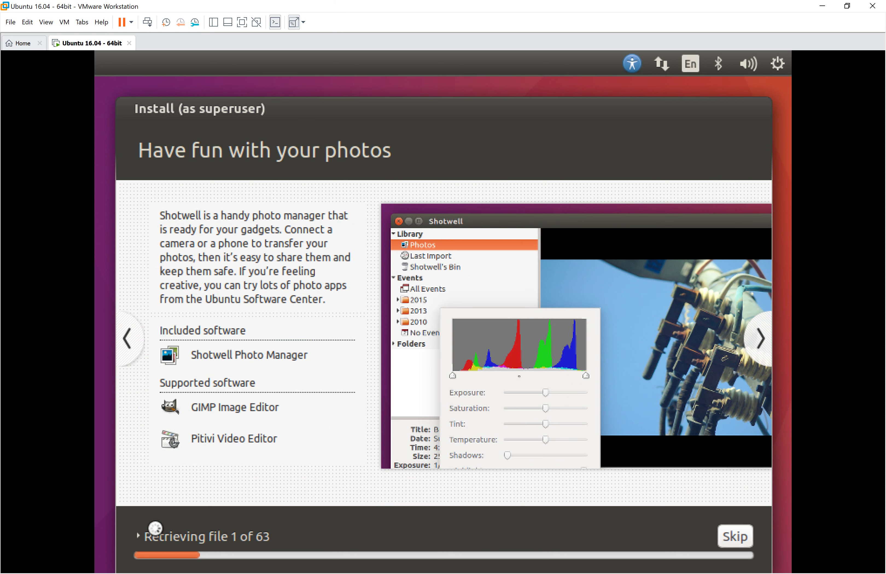
Expand the installer's detailed log and set the guest display to Free Stretch.
left_click(134, 537)
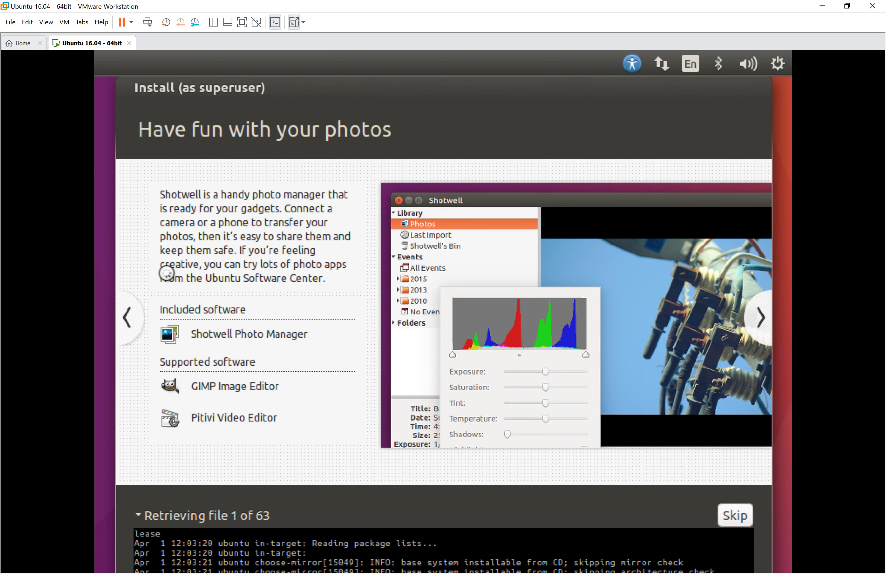
left_click(64, 22)
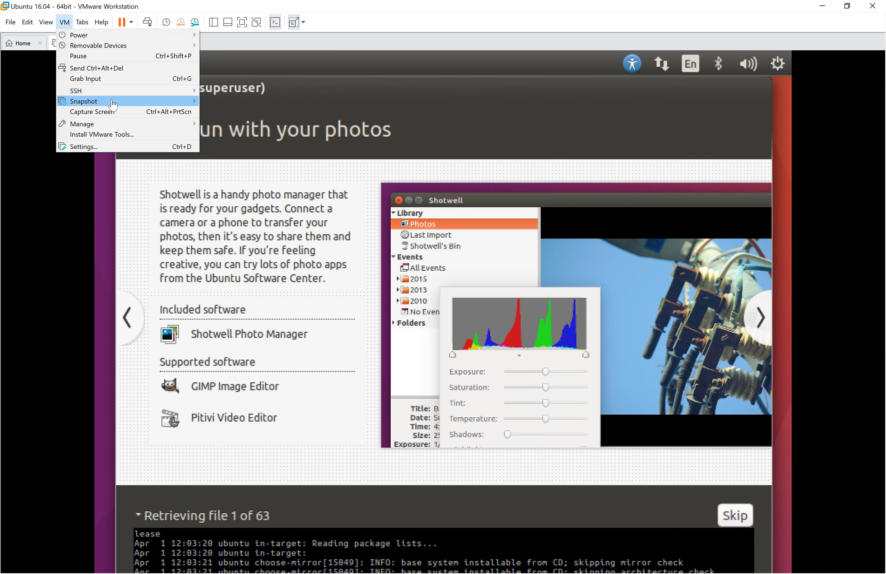
left_click(46, 21)
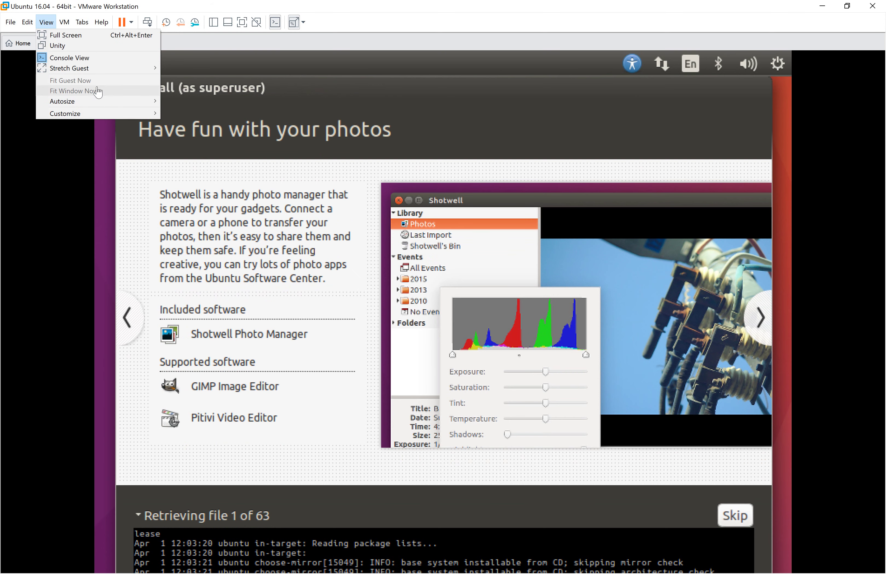
mouse_move(111, 70)
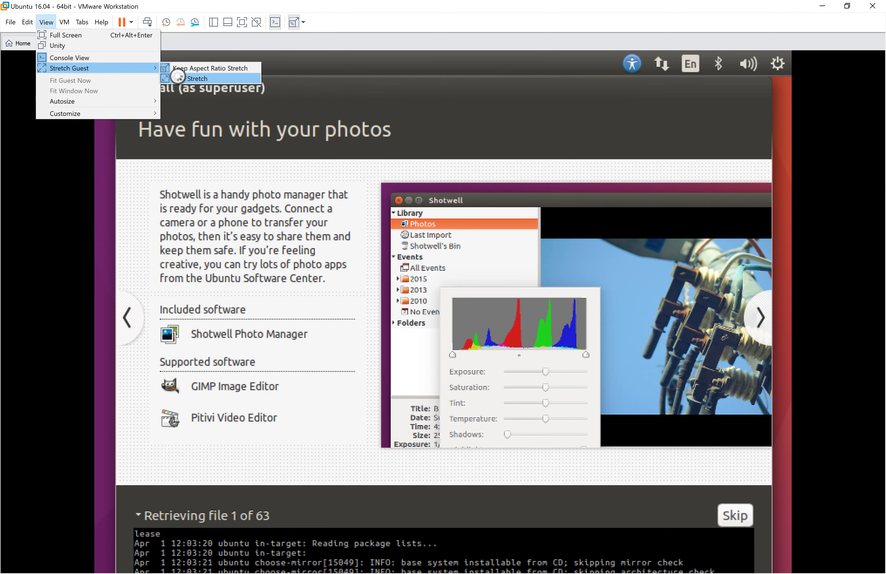
left_click(179, 79)
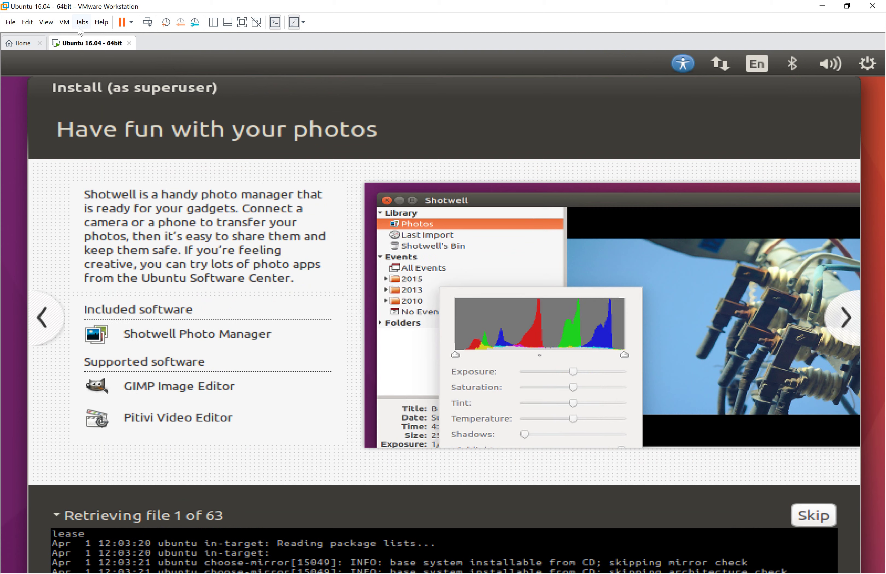
Change the guest stretch mode to Keep Aspect Ratio Stretch.
left_click(48, 23)
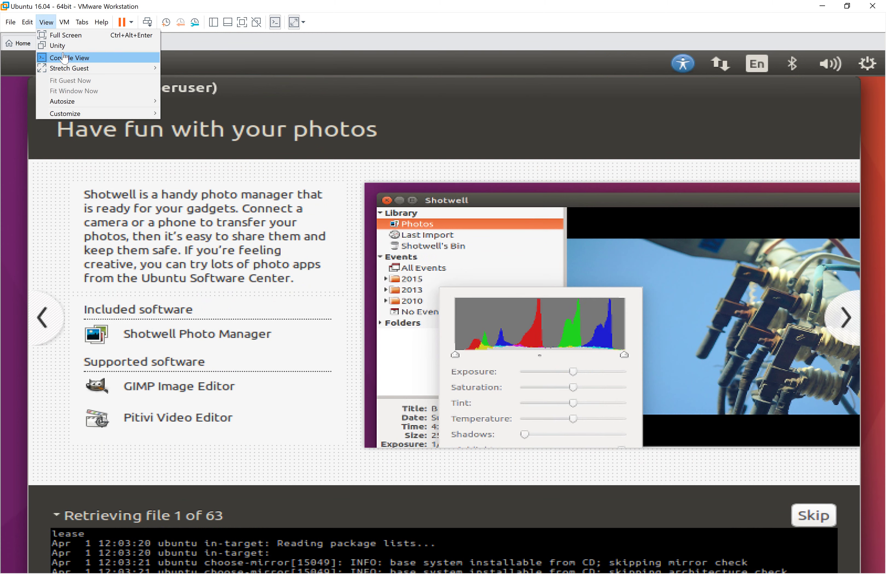
mouse_move(73, 68)
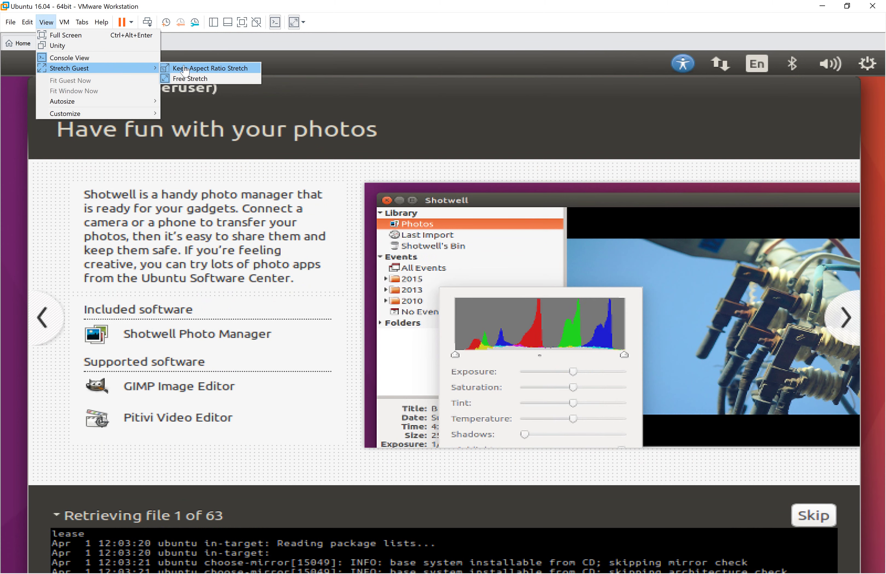
left_click(185, 68)
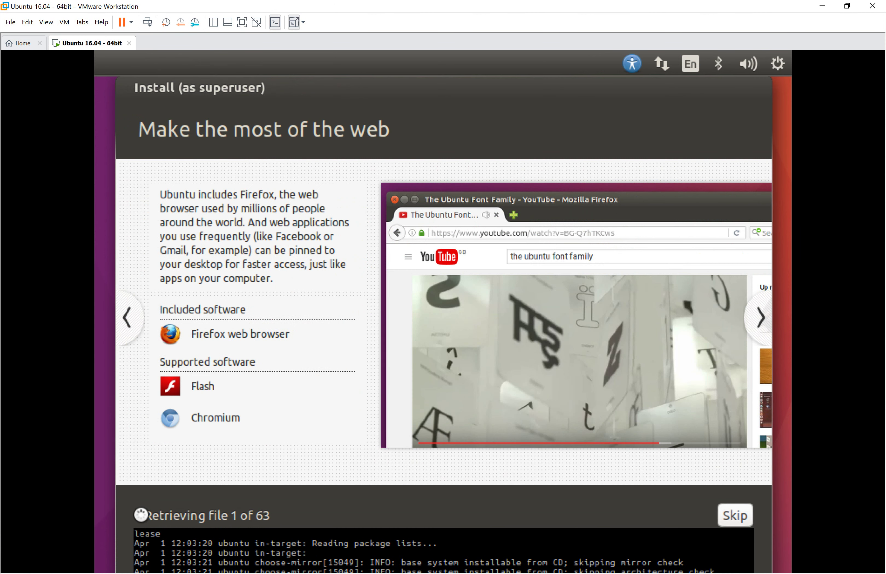
left_click(139, 515)
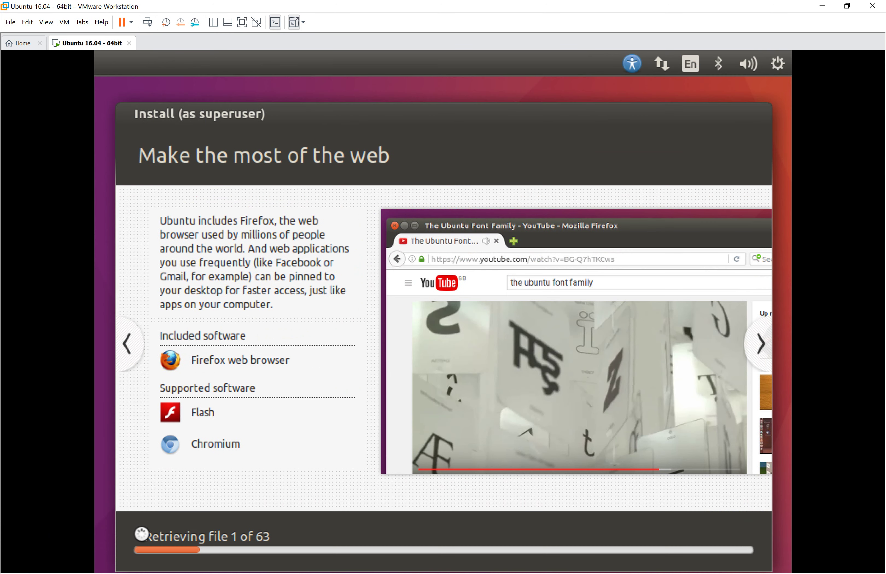
left_click(142, 534)
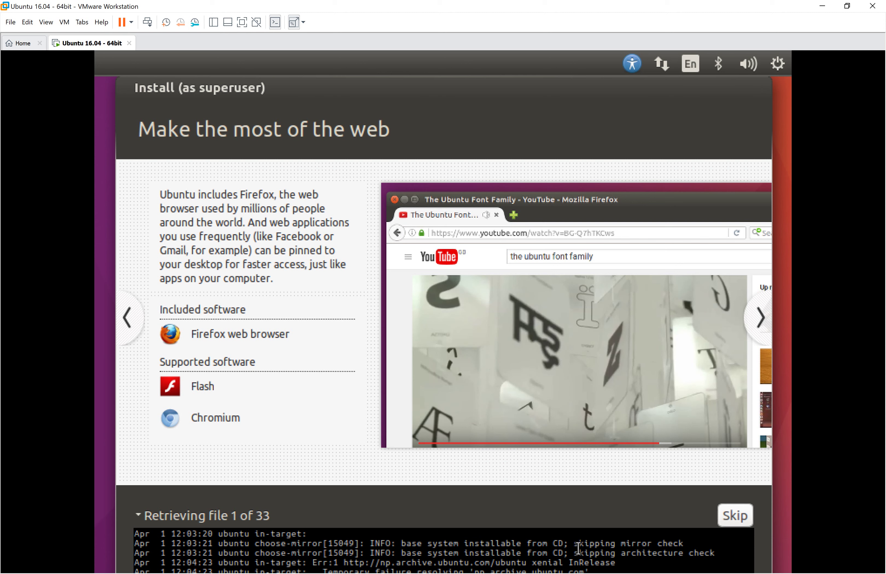
triple_click(590, 555)
left_click(590, 555)
triple_click(591, 544)
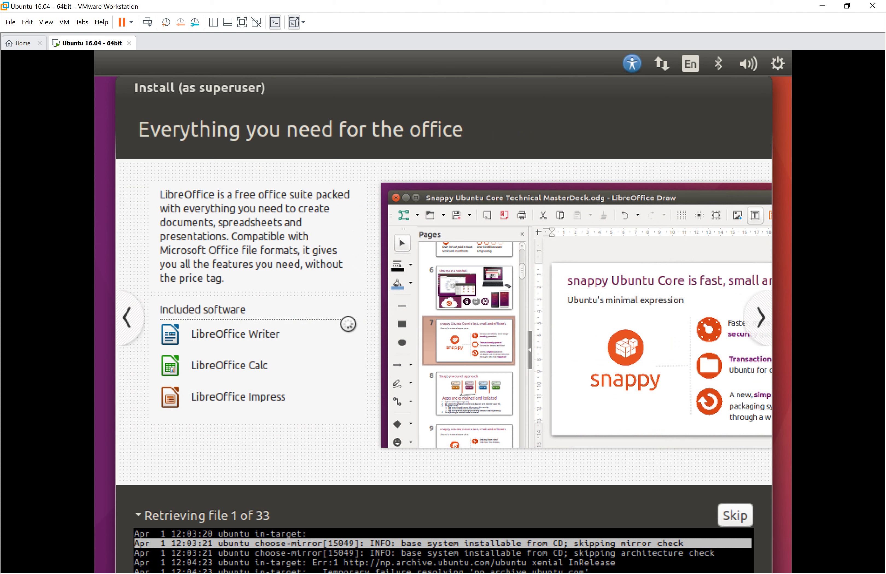
double_click(580, 545)
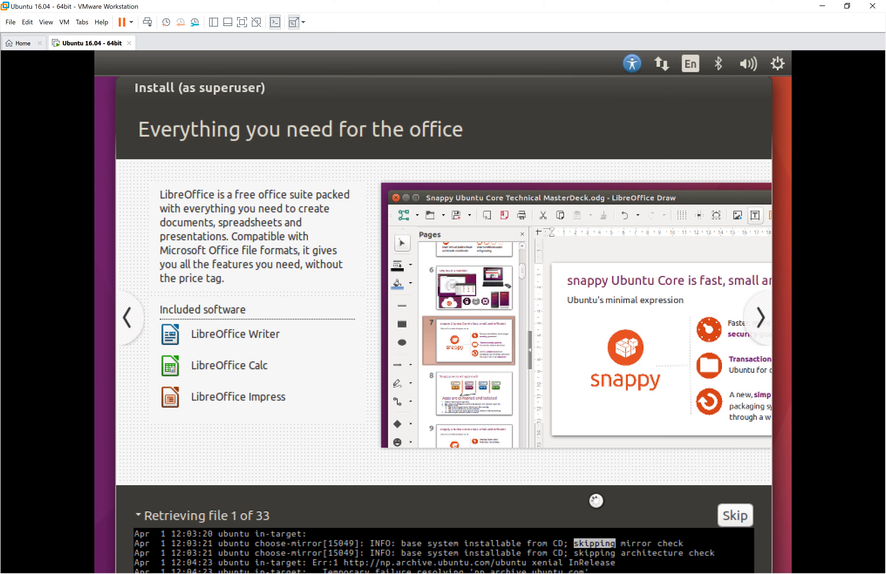
triple_click(619, 544)
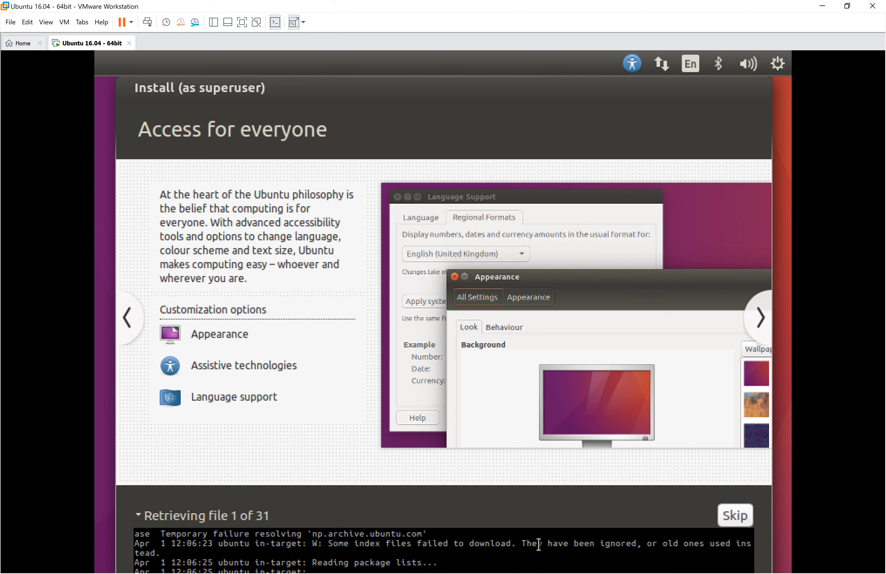
Select and clear text in the installer log, then collapse the Retrieving file details.
left_click_drag(521, 543, 538, 547)
left_click_drag(538, 546, 542, 545)
left_click(136, 515)
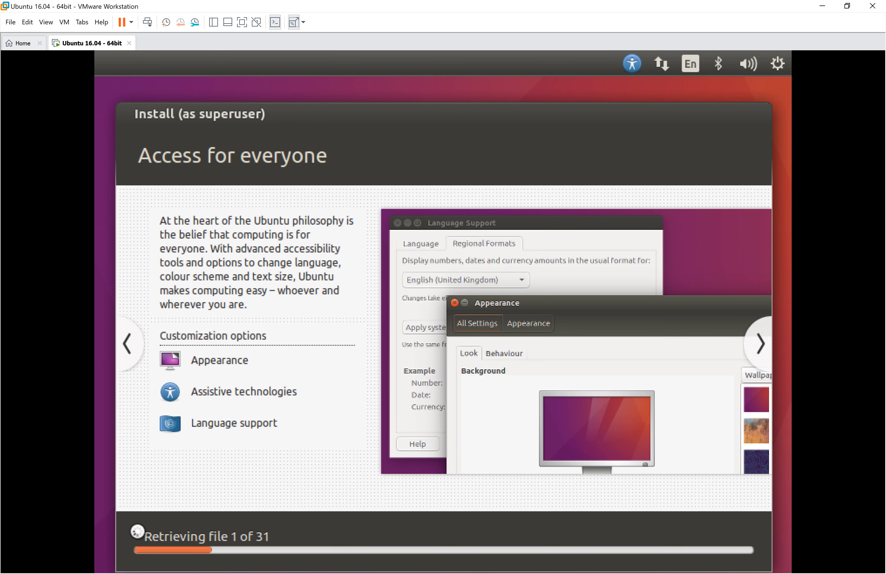
left_click(138, 535)
triple_click(310, 565)
left_click(310, 565)
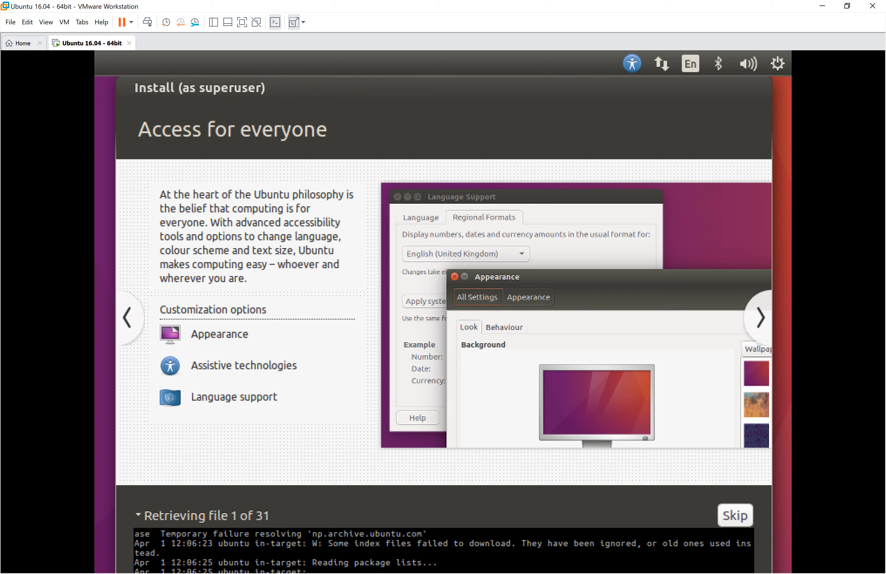
left_click(137, 514)
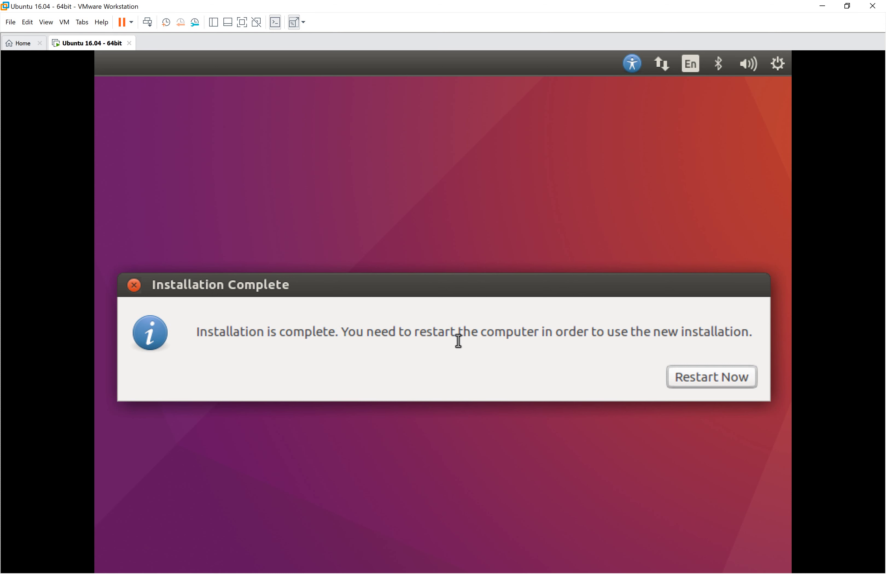
Choose Restart Now in the Installation Complete dialog to reboot into Ubuntu 16.04.
left_click(706, 374)
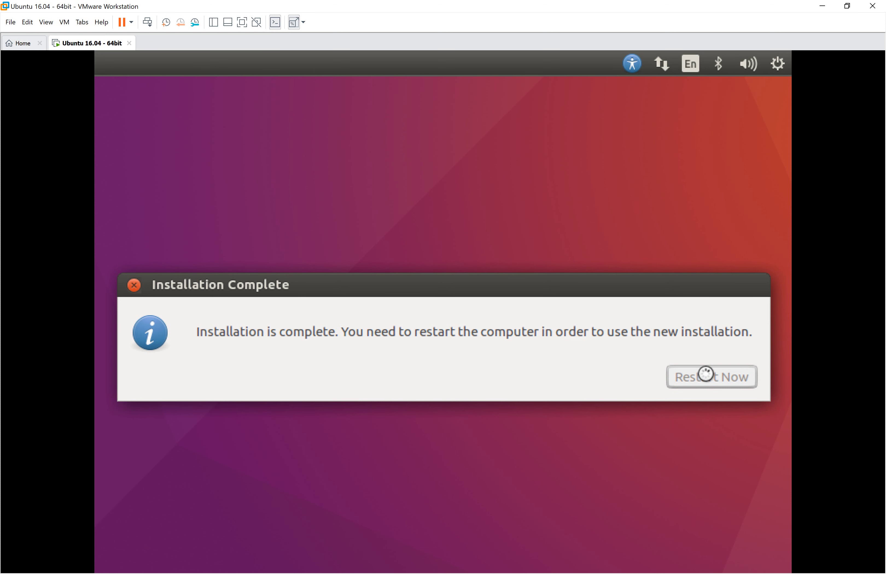